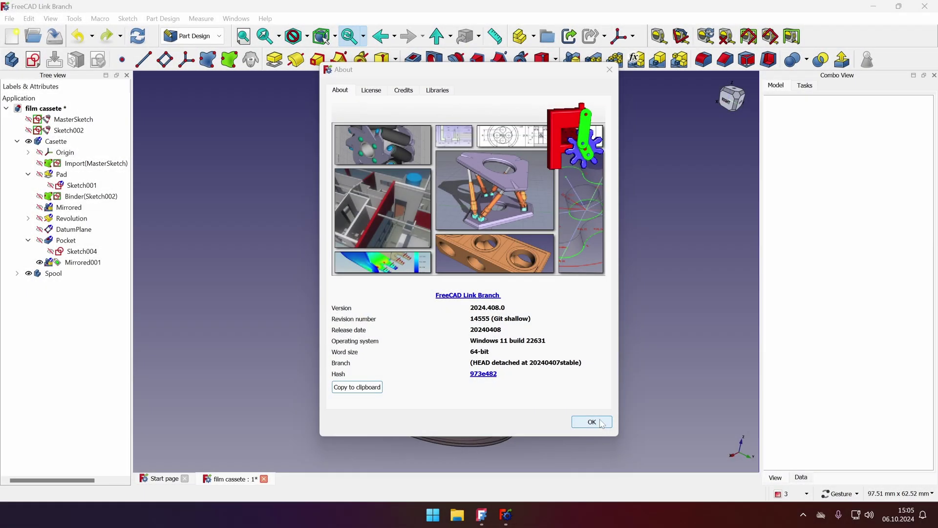
Step: Close the About FreeCAD dialog and select MasterSketch in the film cassette model tree
click(594, 423)
click(76, 120)
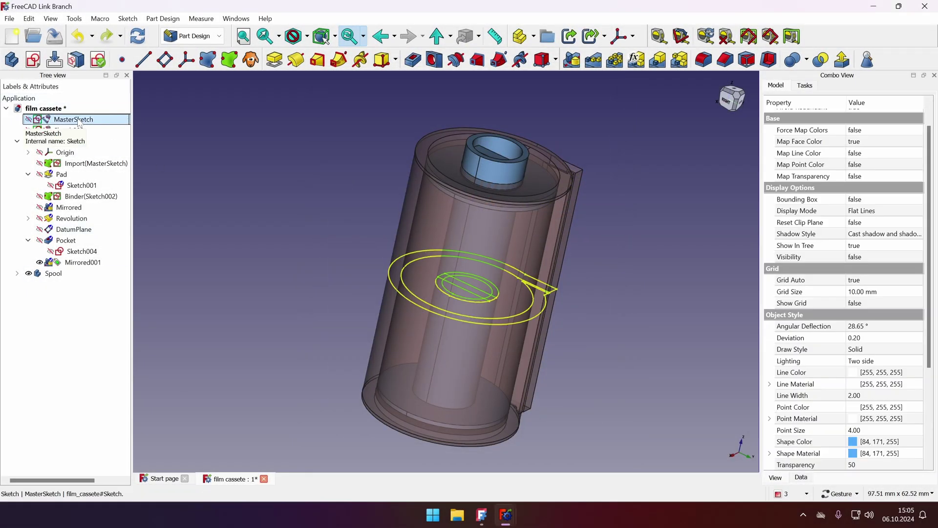
Step: Open Sketch001 of the Casette body for editing and look over the external geometry options
double_click(78, 121)
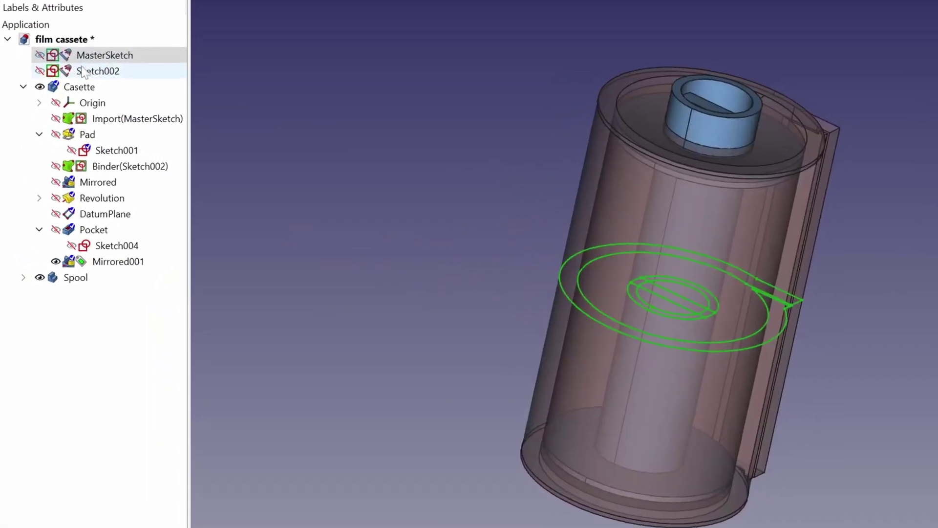
click(82, 88)
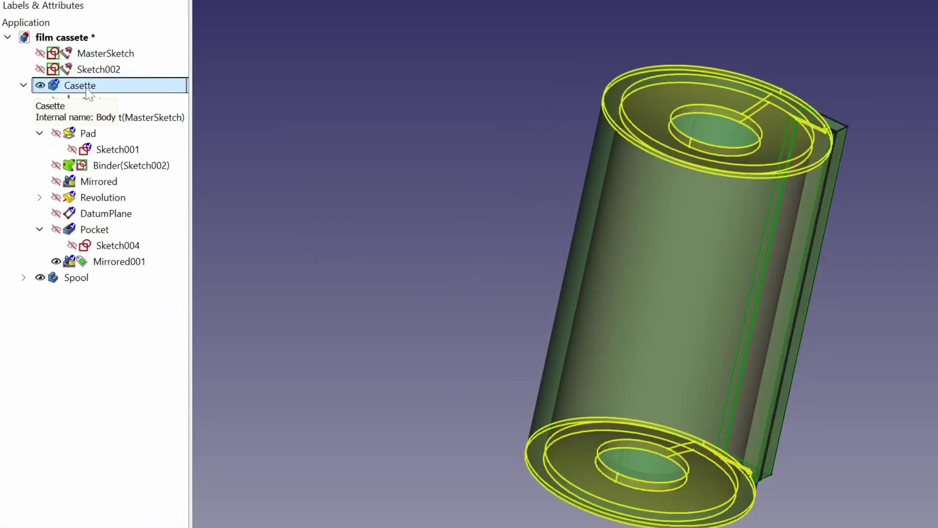
click(117, 150)
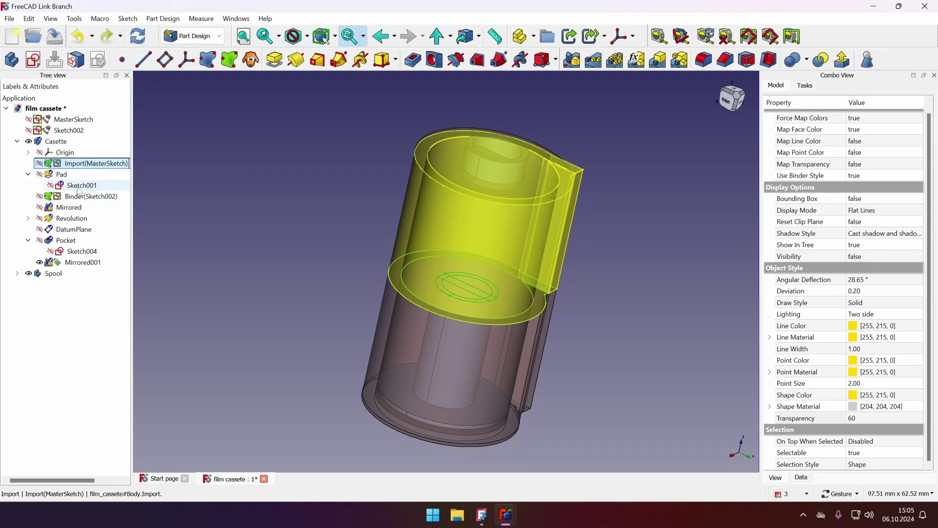
double_click(119, 152)
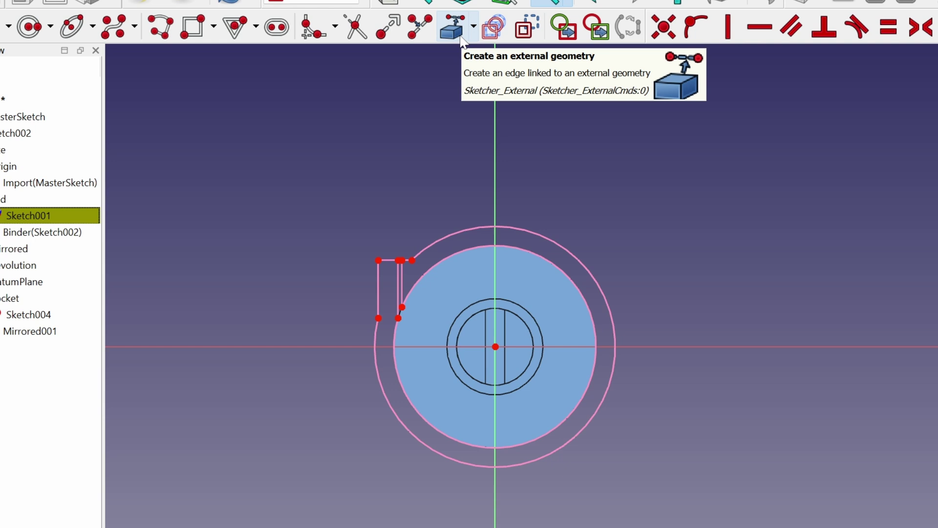
click(474, 27)
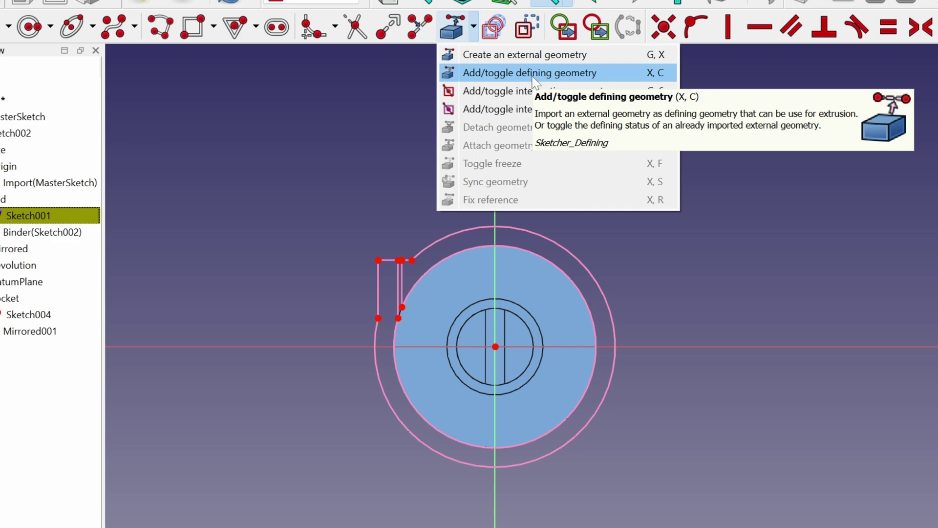
click(597, 286)
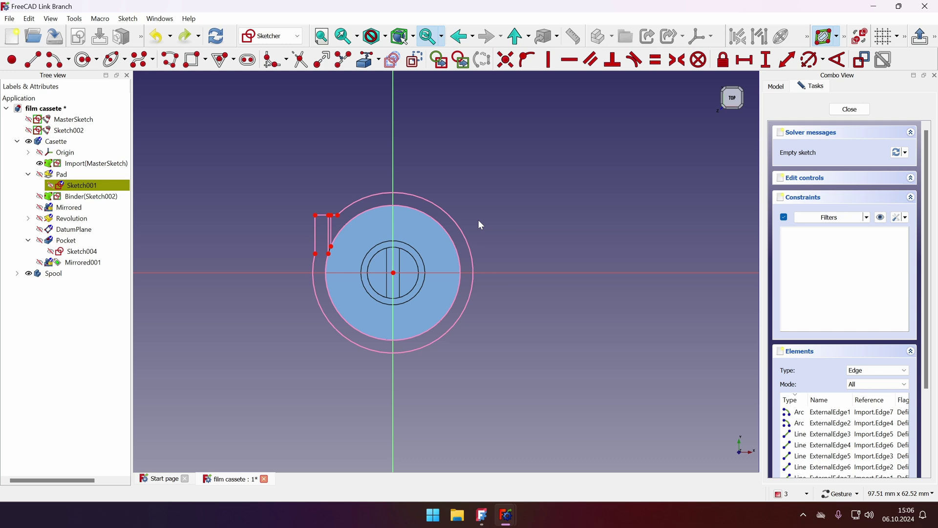
Step: Draw a circle centred on the origin just outside the core outline, then leave the sketch
click(85, 60)
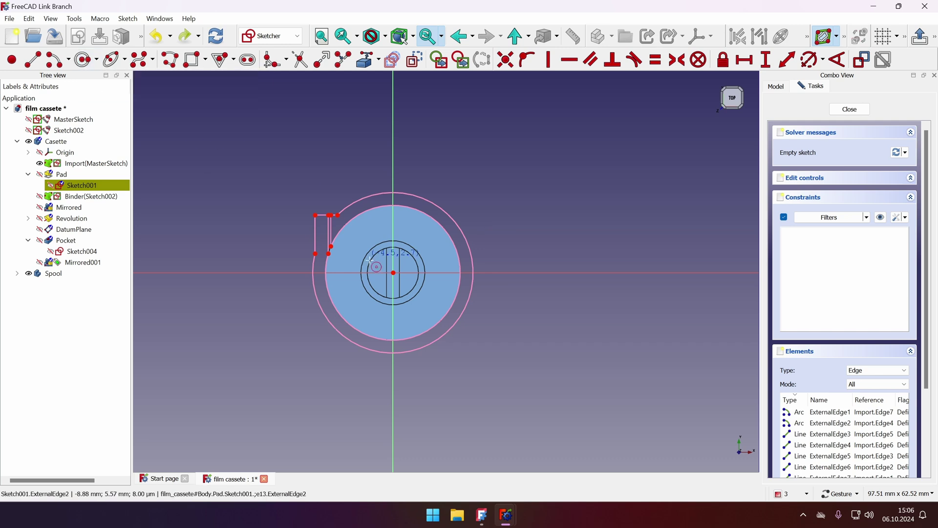
click(393, 272)
click(328, 302)
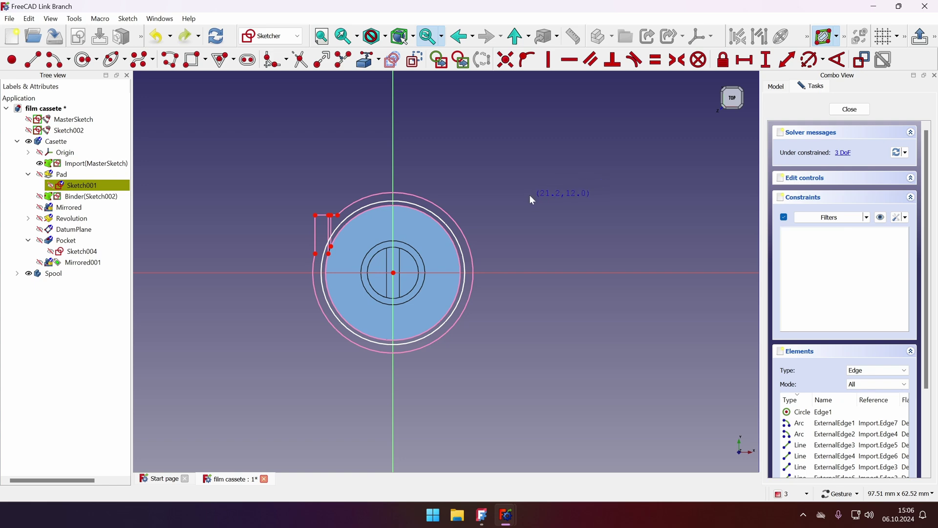
key(Escape)
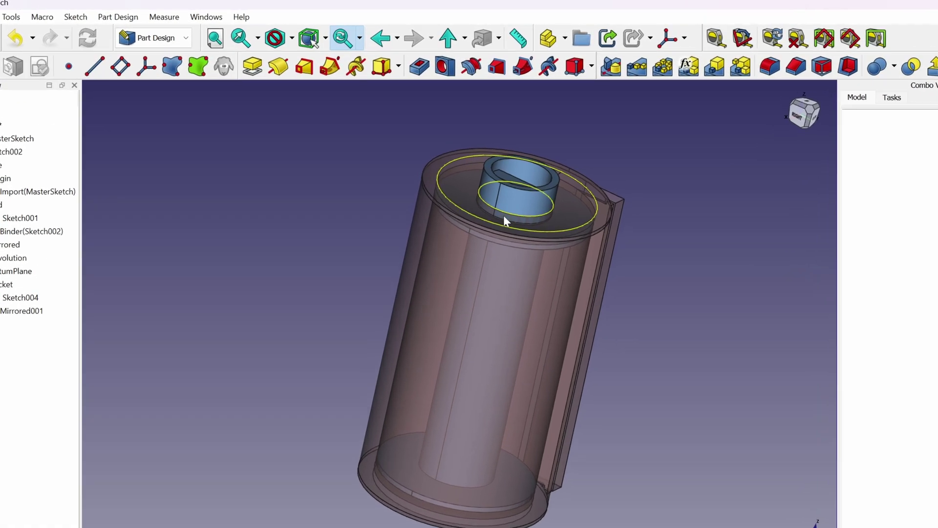
Step: Inspect the Pocket's Sketch004 profile in the sketcher, then open the Pocket's parameters
scroll(494, 176, up, 3)
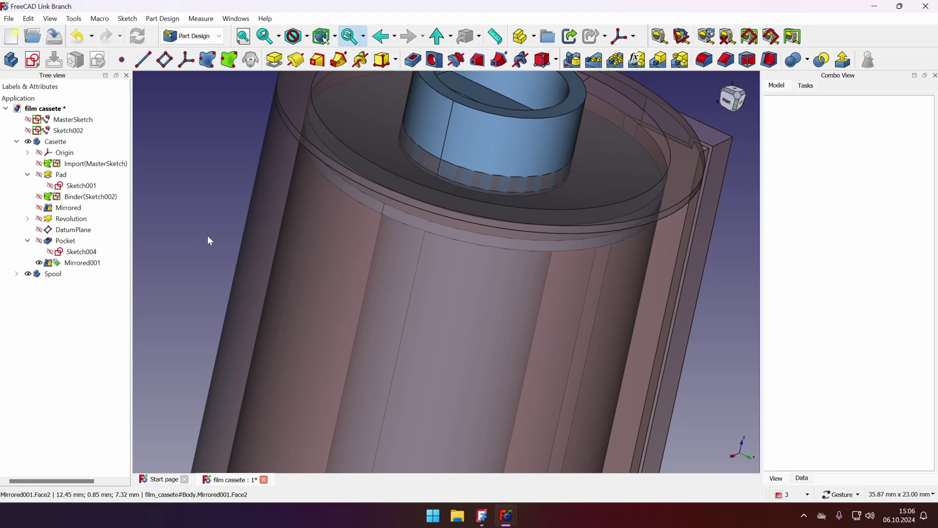
scroll(194, 218, down, 5)
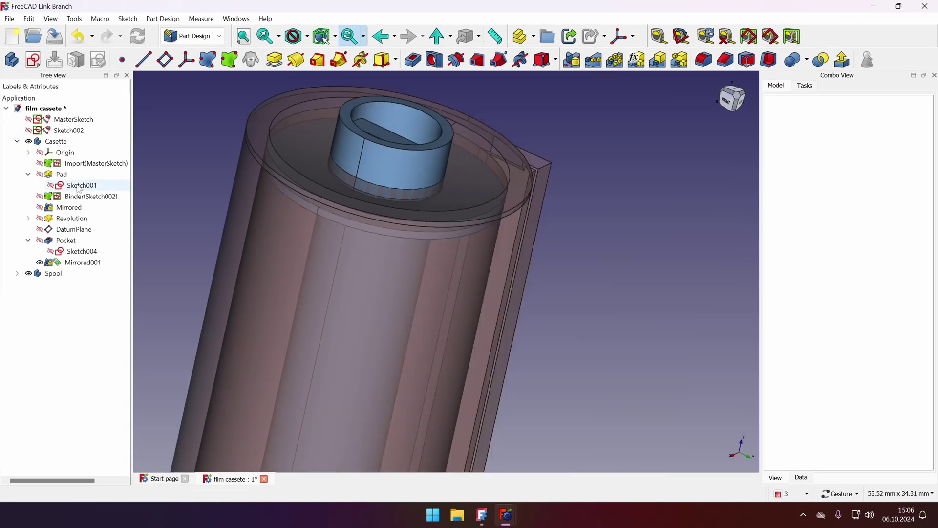
click(65, 240)
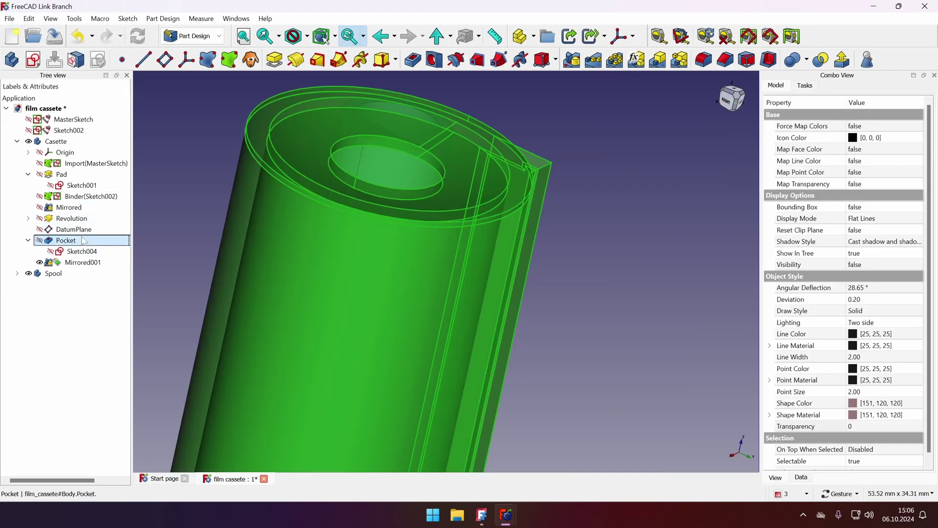
right_click(92, 241)
click(82, 251)
right_click(124, 250)
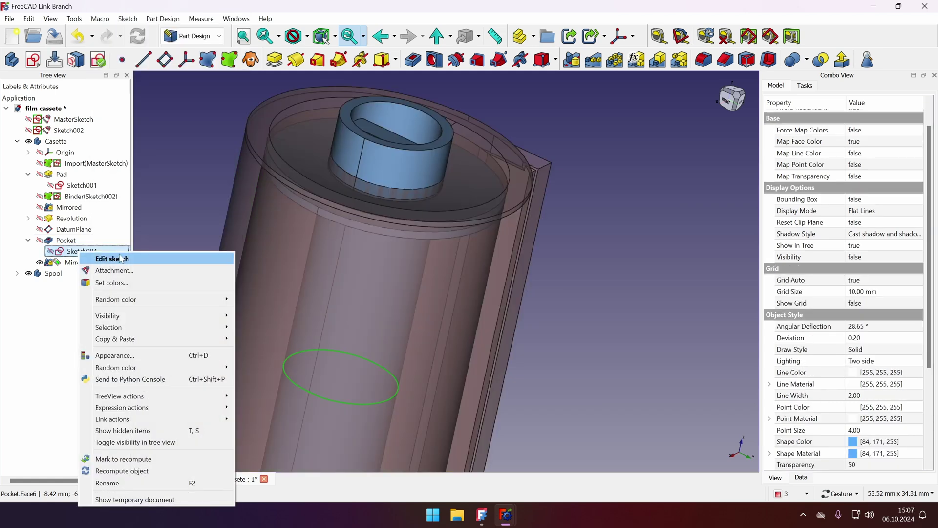
click(147, 256)
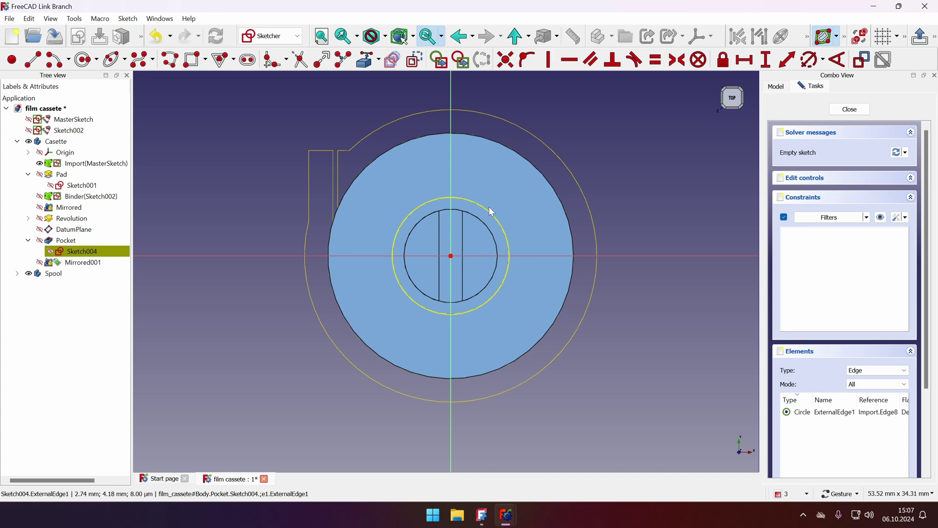
click(849, 109)
right_click(57, 241)
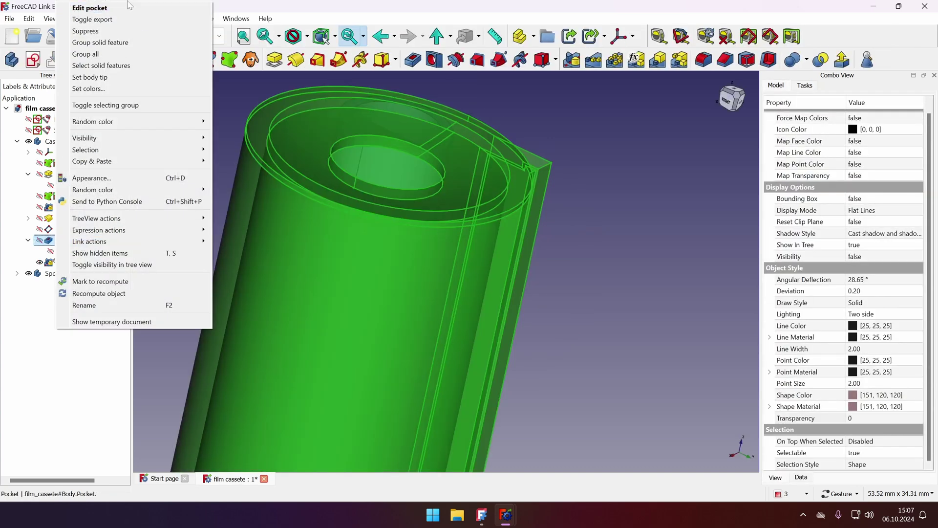
click(83, 8)
Step: Set the Pocket's Fitting tolerance to 0.5 mm and accept the change
right_drag(593, 244, 607, 324)
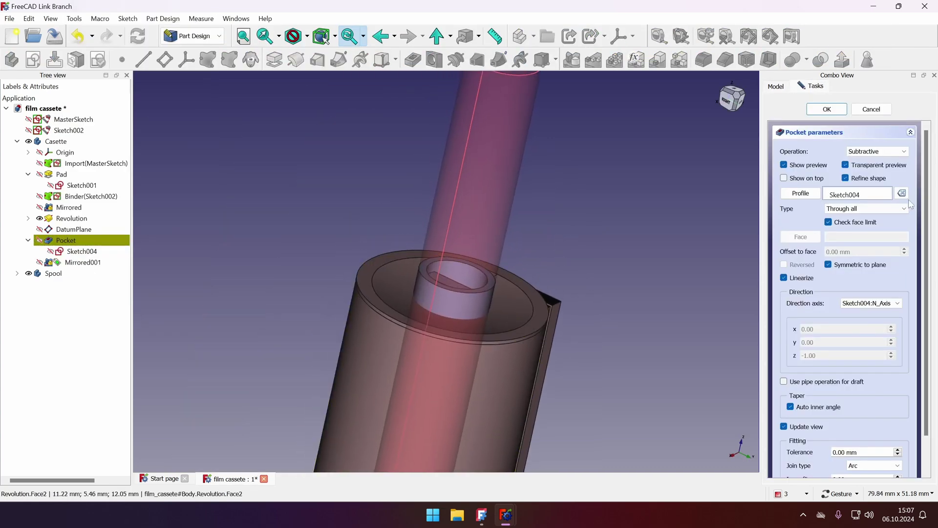
scroll(851, 300, down, 2)
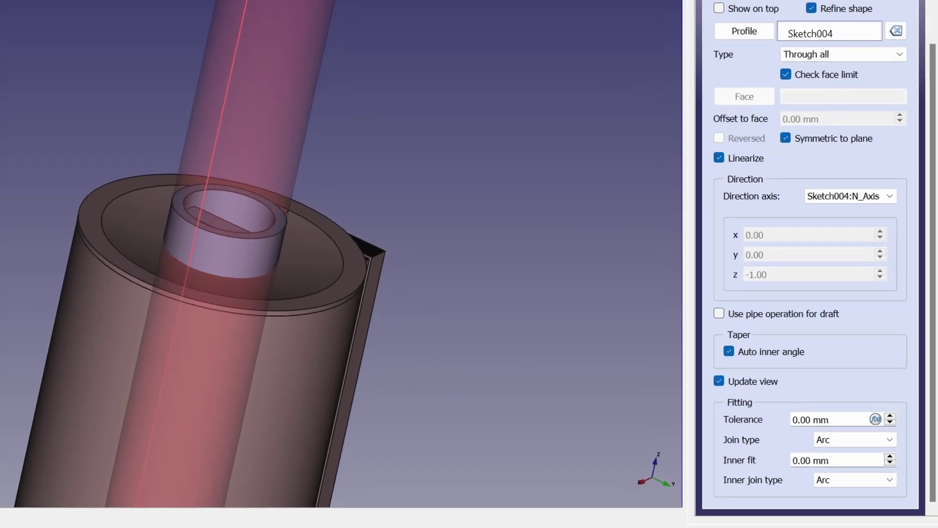
text(0.5)
key(Tab)
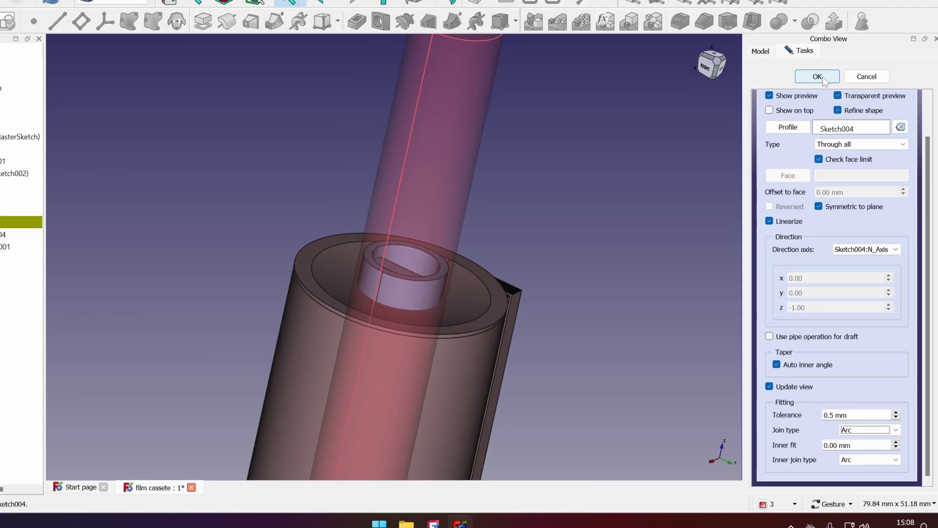
click(821, 76)
drag(736, 206, 601, 295)
scroll(404, 307, up, 5)
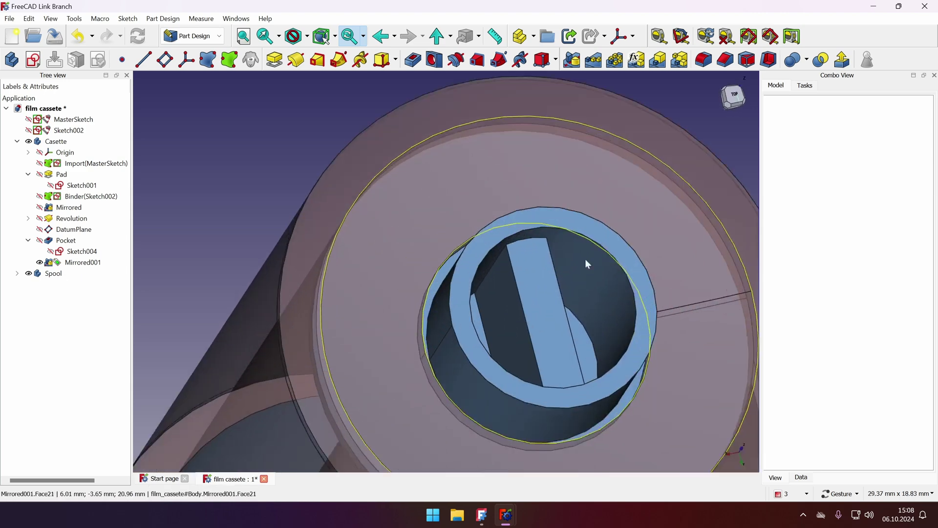
key(2)
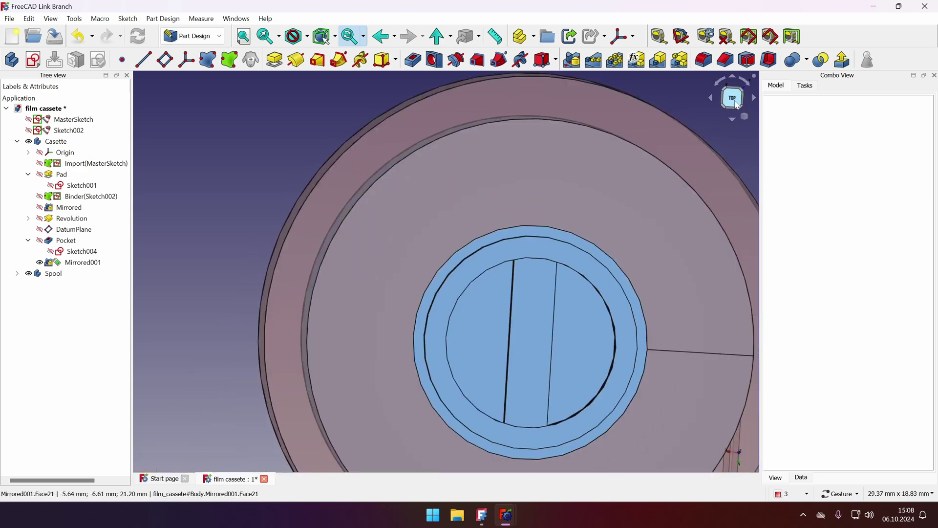
drag(736, 105, 543, 329)
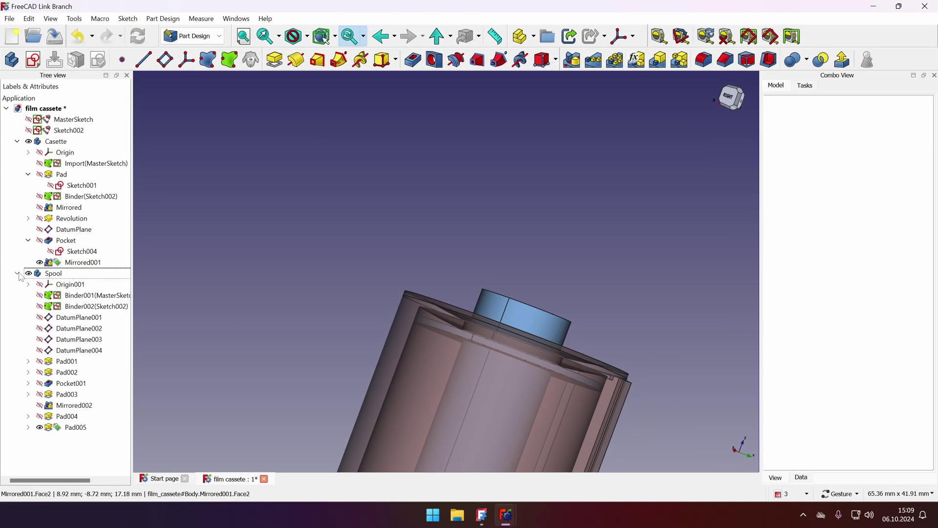
Step: Make Spool the active body and open Pad002's parameters for editing
click(41, 273)
right_click(41, 274)
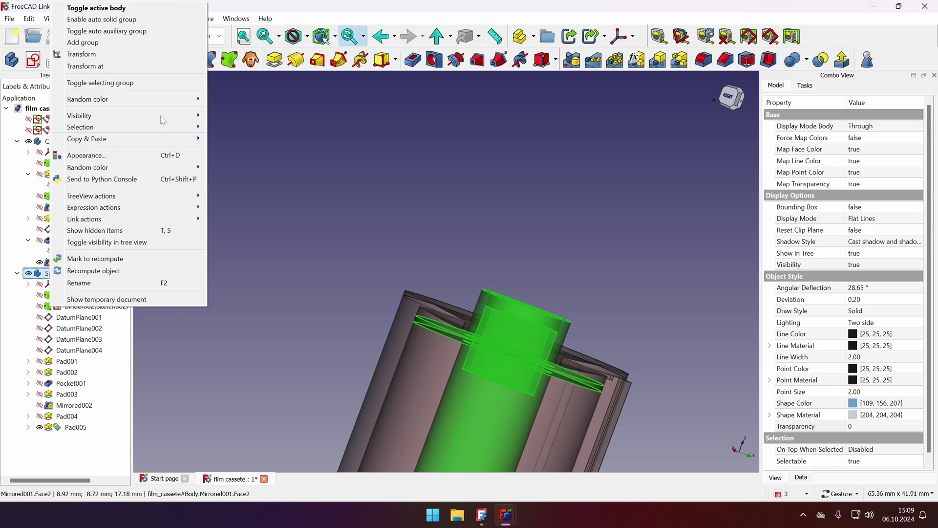
click(138, 9)
click(555, 174)
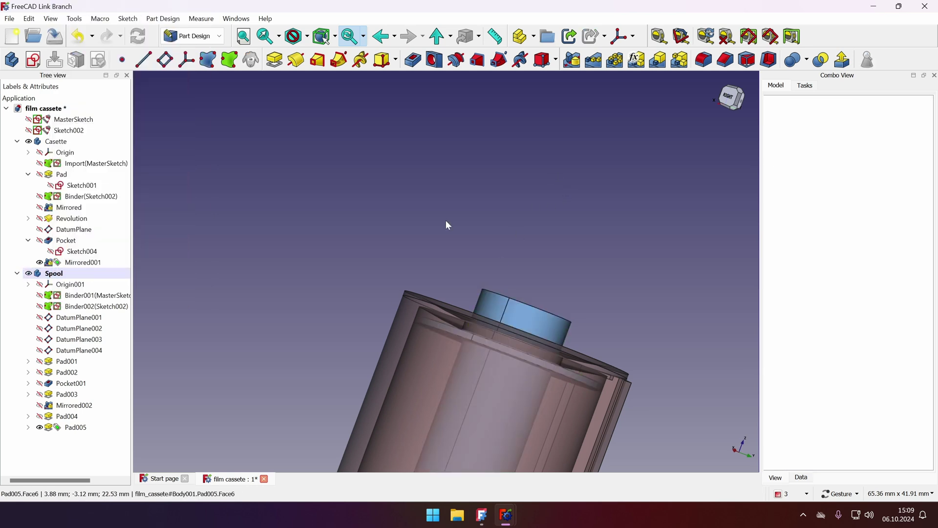
click(74, 366)
click(71, 372)
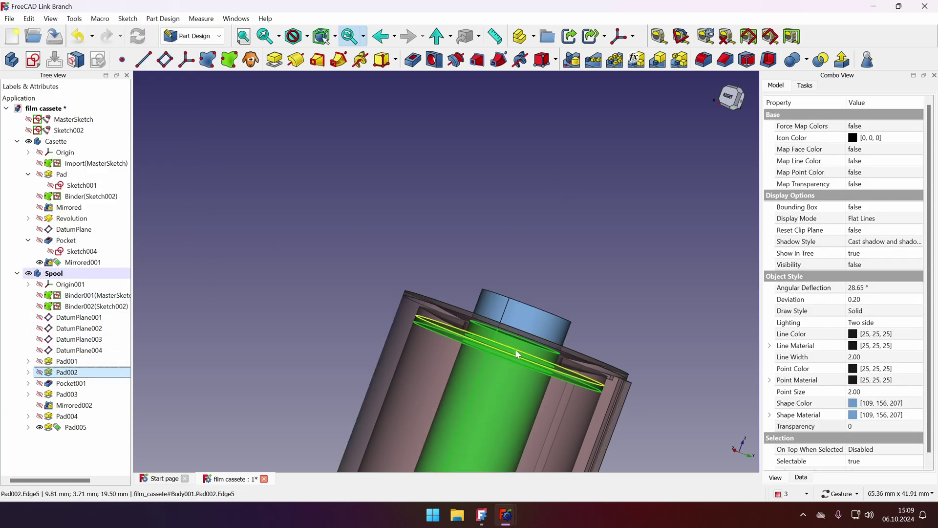
double_click(63, 374)
Step: Change Pad002's Fitting tolerance to -0.5 mm so the spool comes out slightly smaller
scroll(580, 233, down, 3)
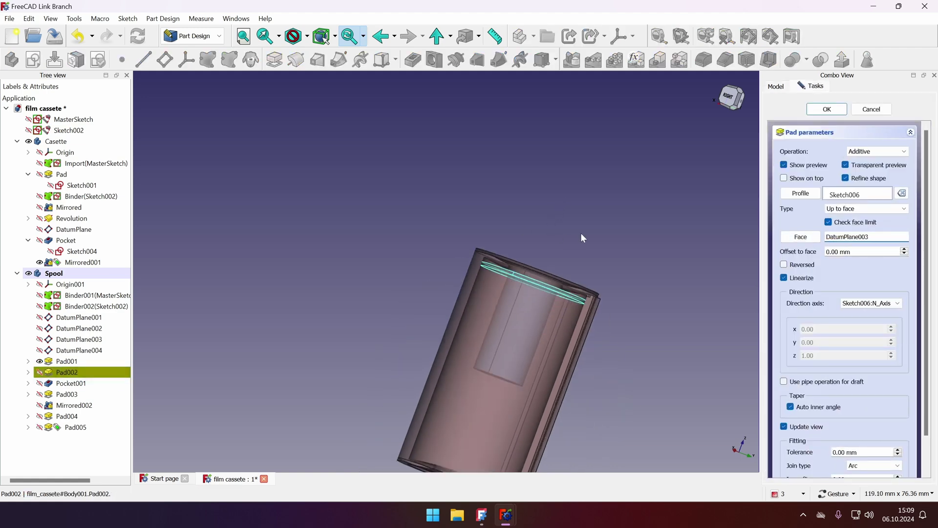
drag(581, 232, 659, 342)
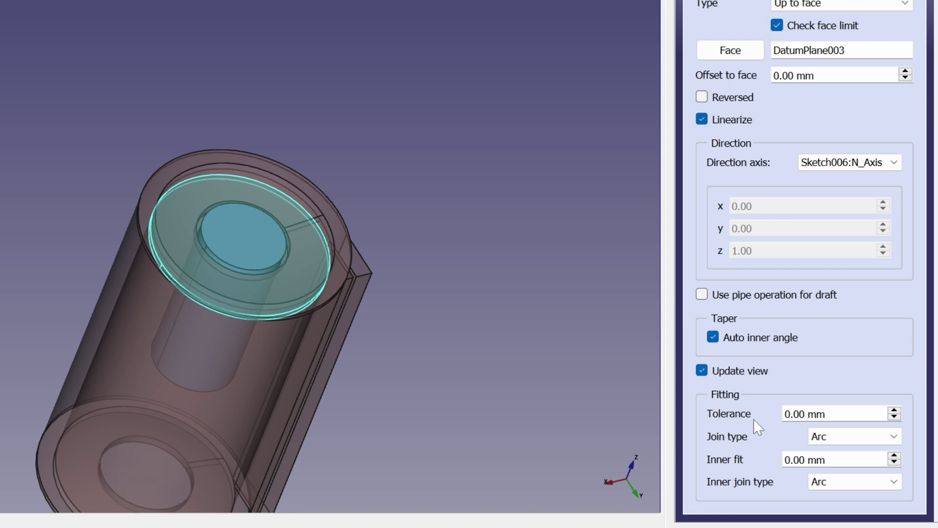
drag(831, 414, 800, 414)
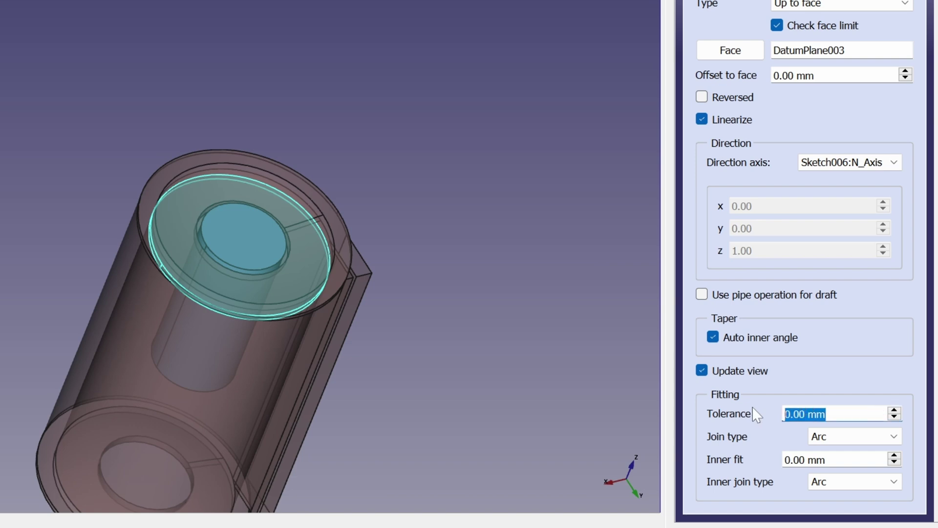
text(-0.5)
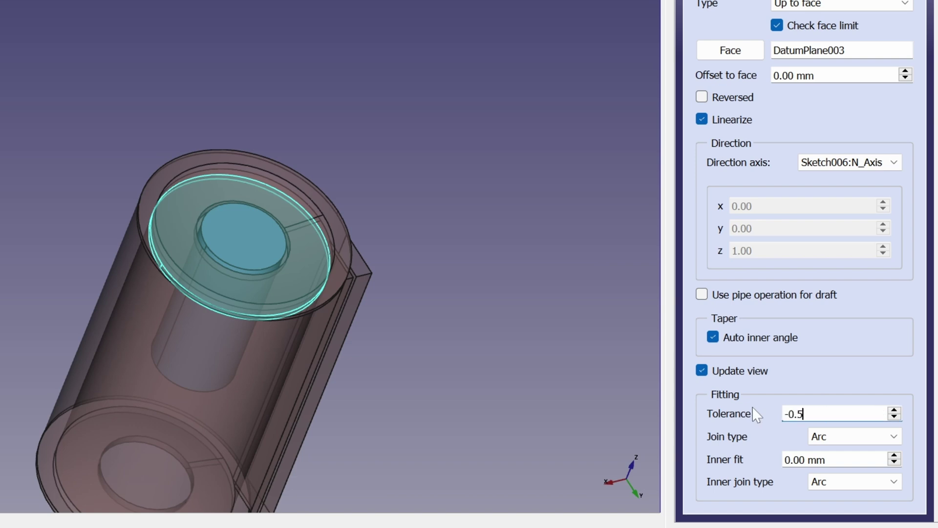
key(Tab)
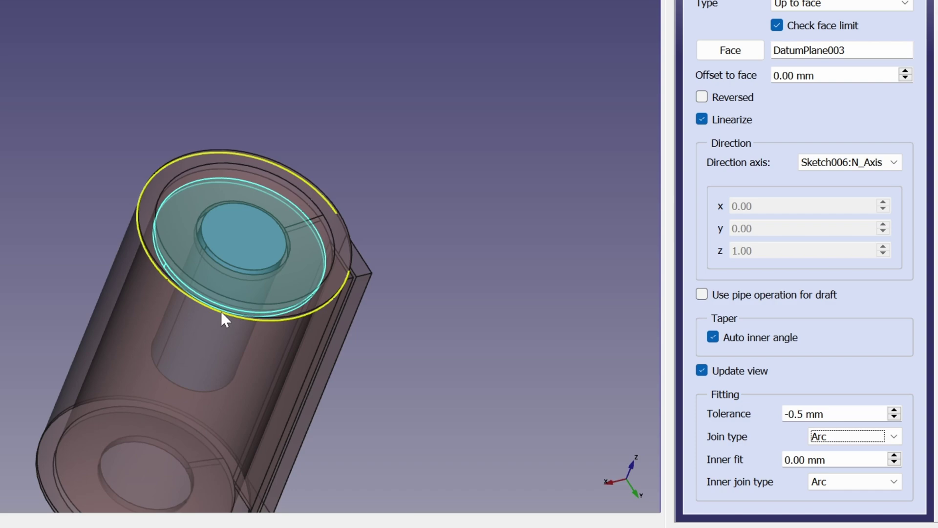
scroll(195, 307, up, 3)
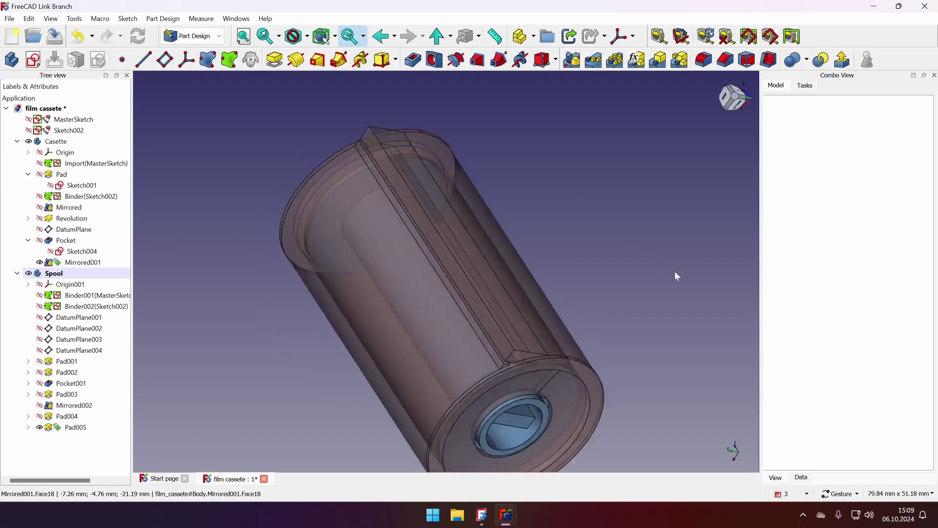
Step: Orbit the spool to an upright side view and select Pocket001 and Pad001 to compare them
drag(675, 272, 654, 203)
drag(400, 205, 347, 218)
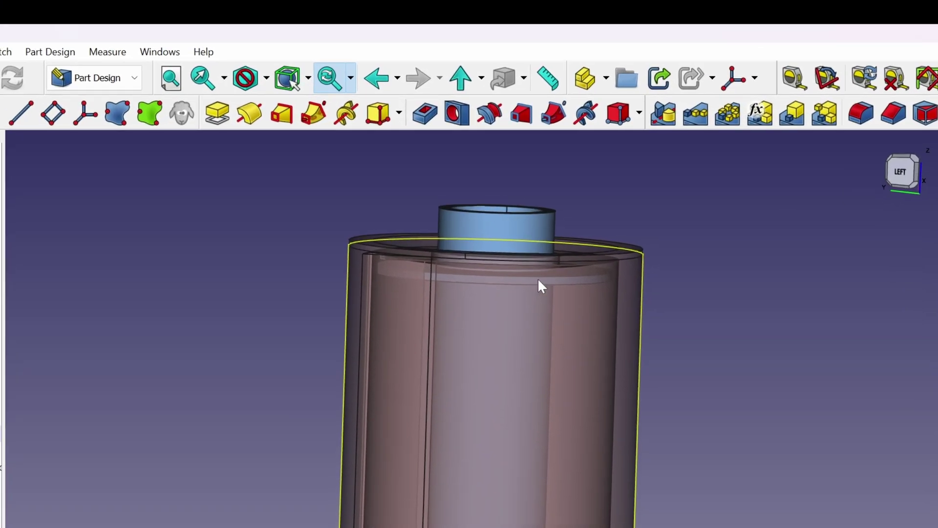
drag(571, 281, 562, 239)
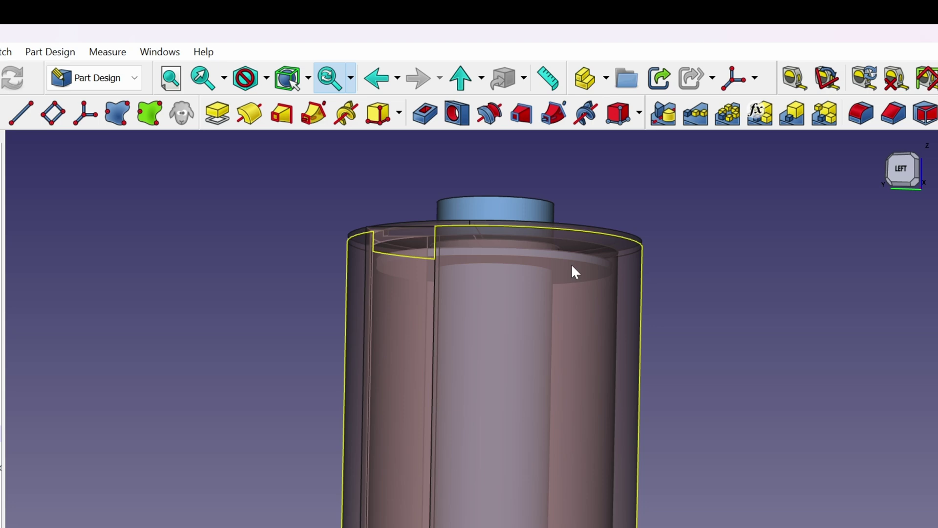
drag(738, 312, 714, 327)
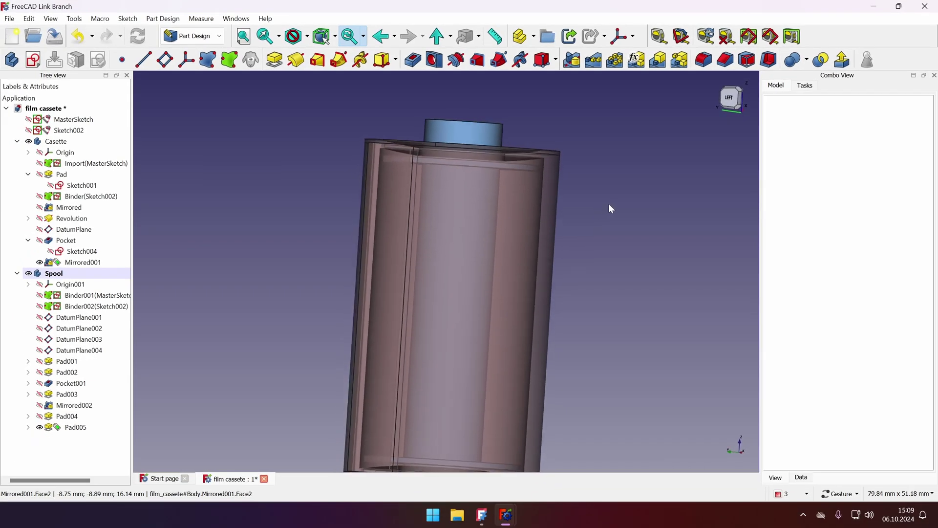
click(70, 383)
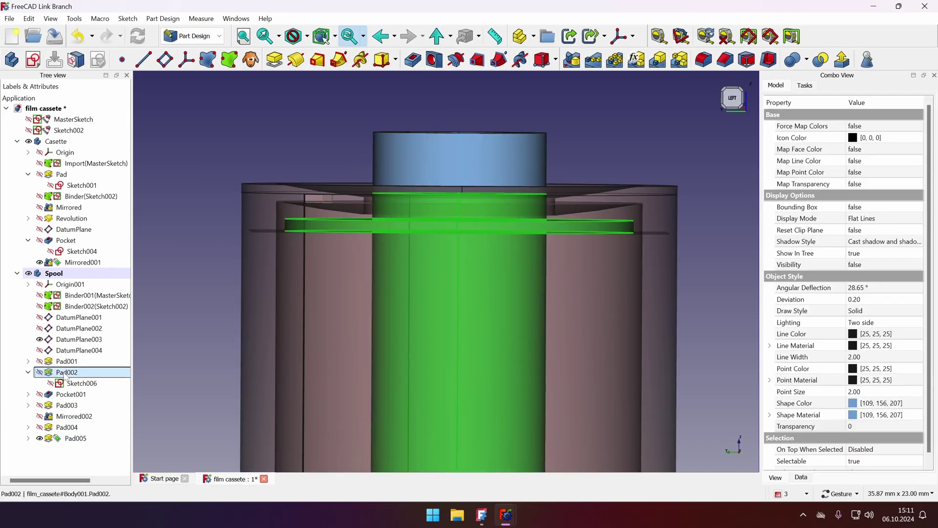
click(66, 363)
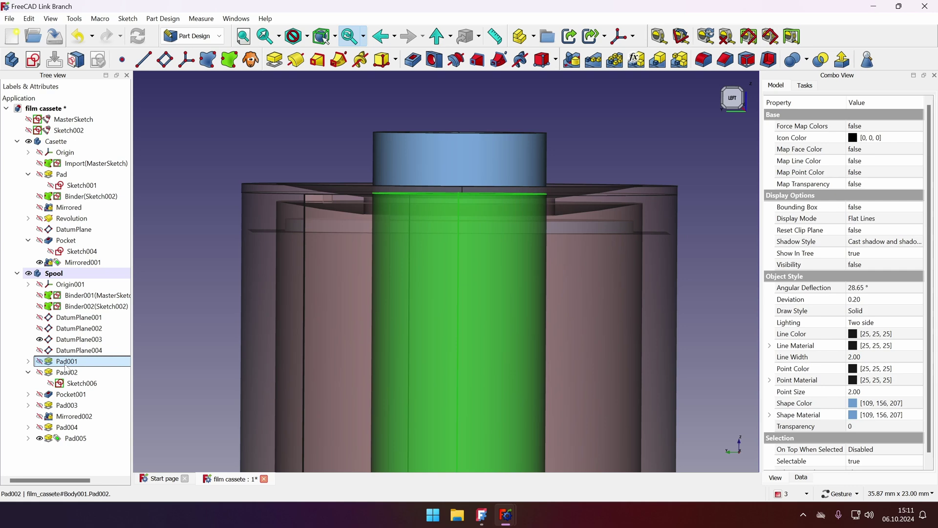
double_click(66, 371)
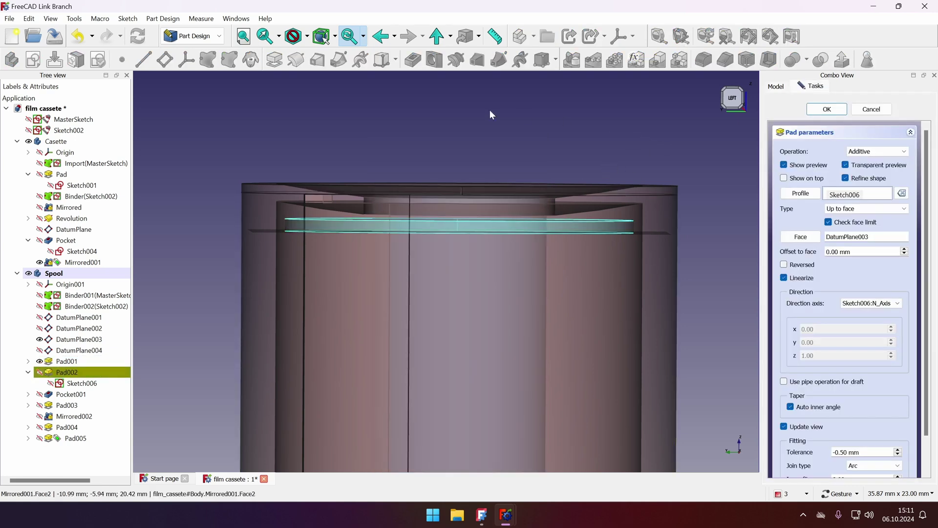
click(80, 383)
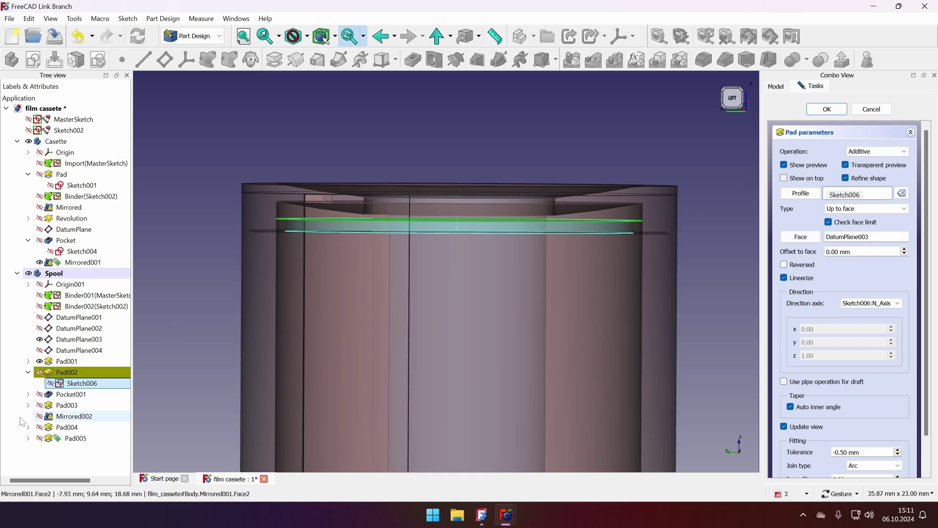
click(40, 328)
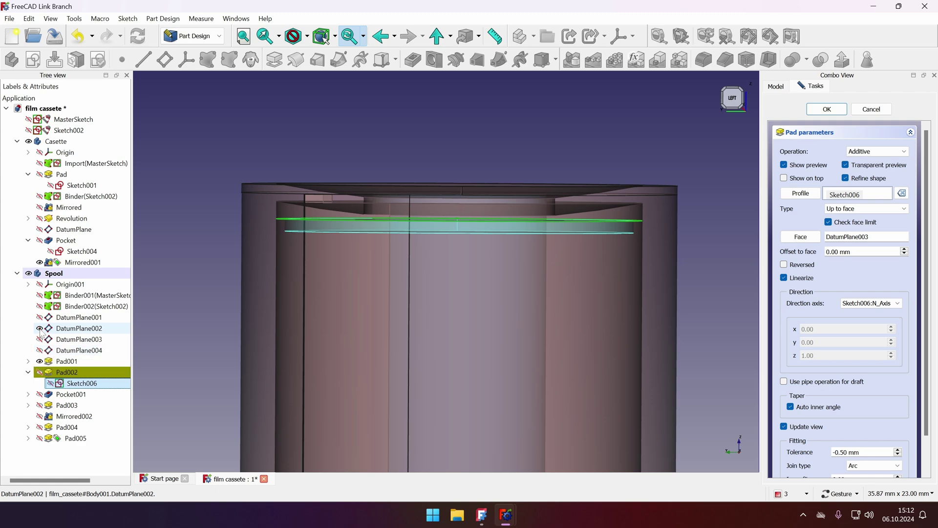
drag(303, 146, 470, 151)
click(885, 113)
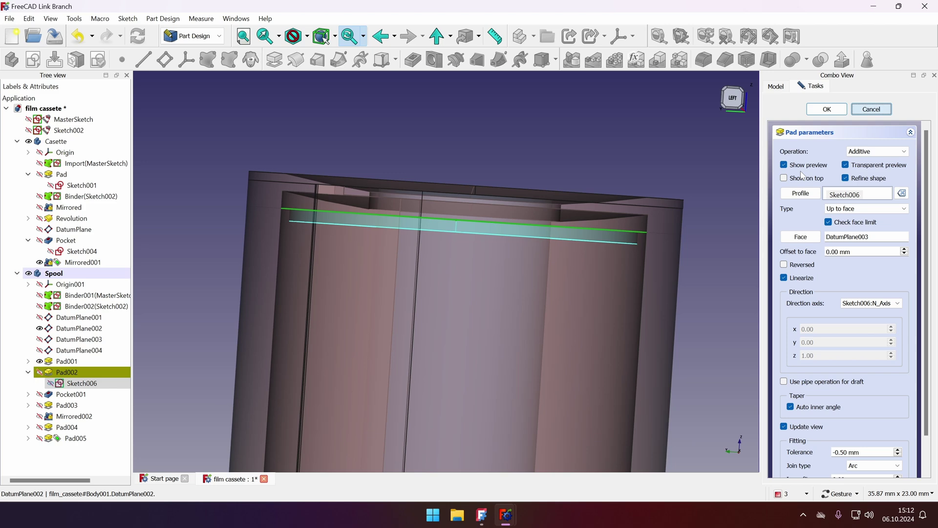
Step: Inspect Sketch006's attachment support data properties and DatumPlane003's attachment
click(83, 384)
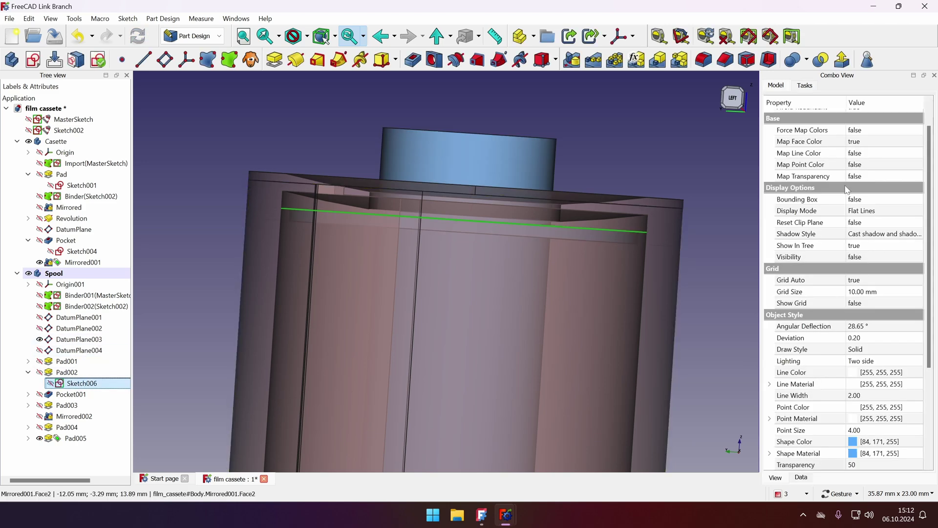
scroll(803, 290, up, 2)
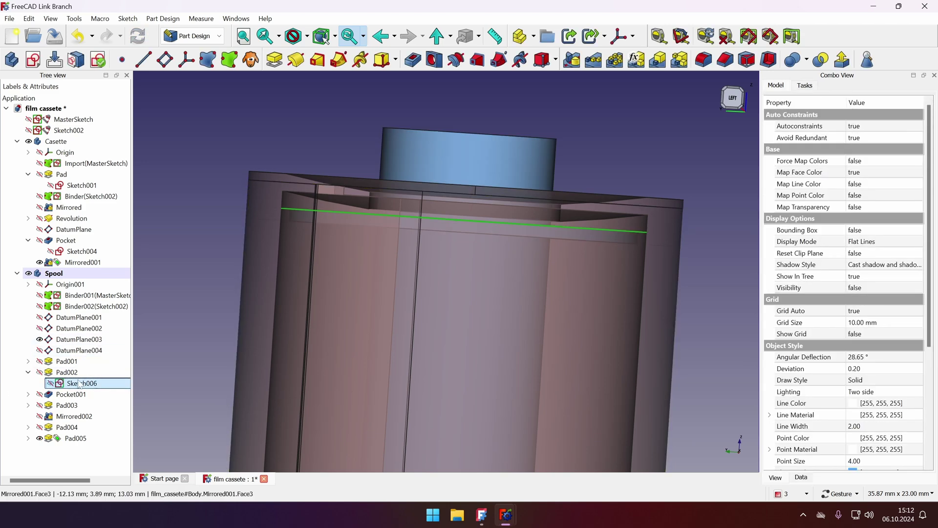
click(801, 477)
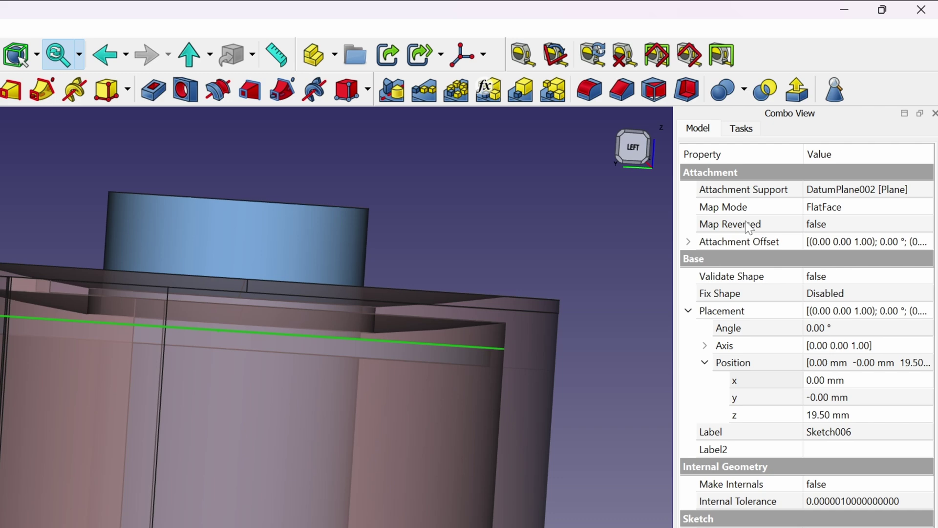
click(769, 160)
click(731, 194)
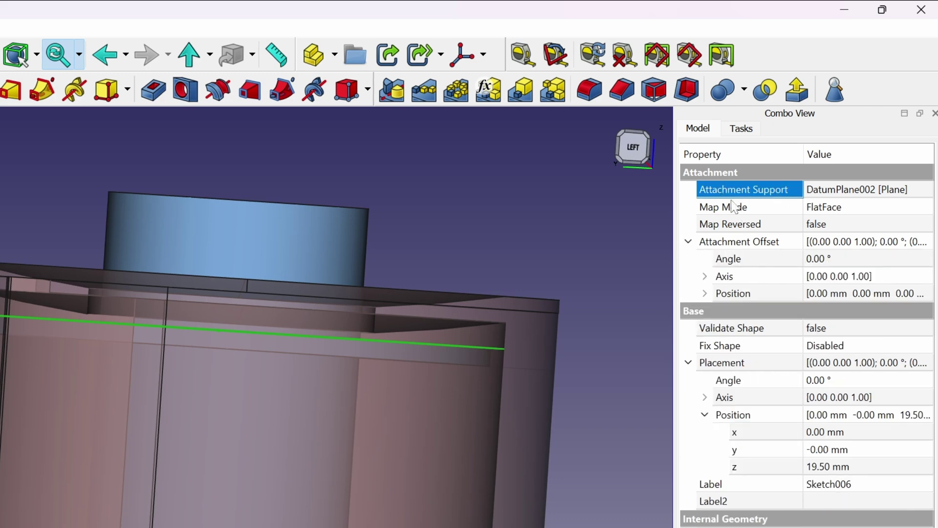
click(829, 196)
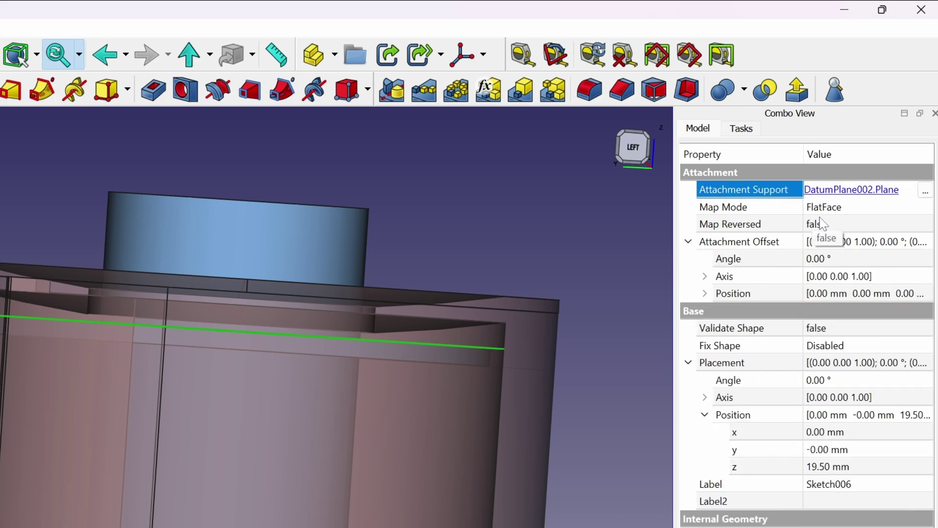
click(611, 228)
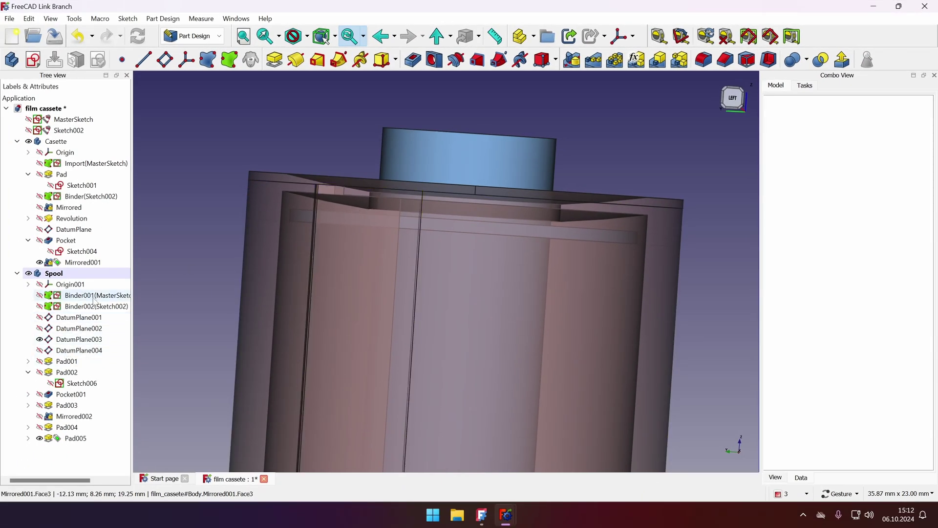
click(76, 339)
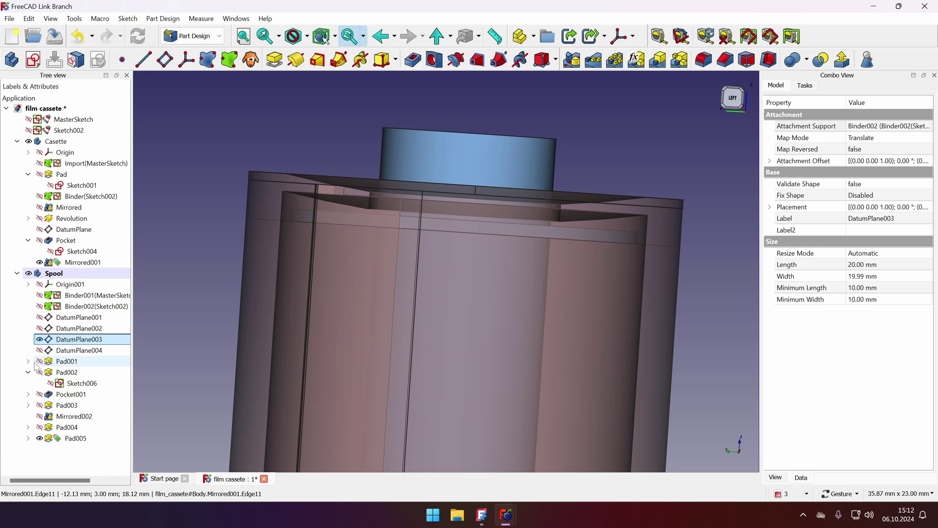
Step: Set Sketch006's attachment offset z position to -0.2 mm
click(74, 384)
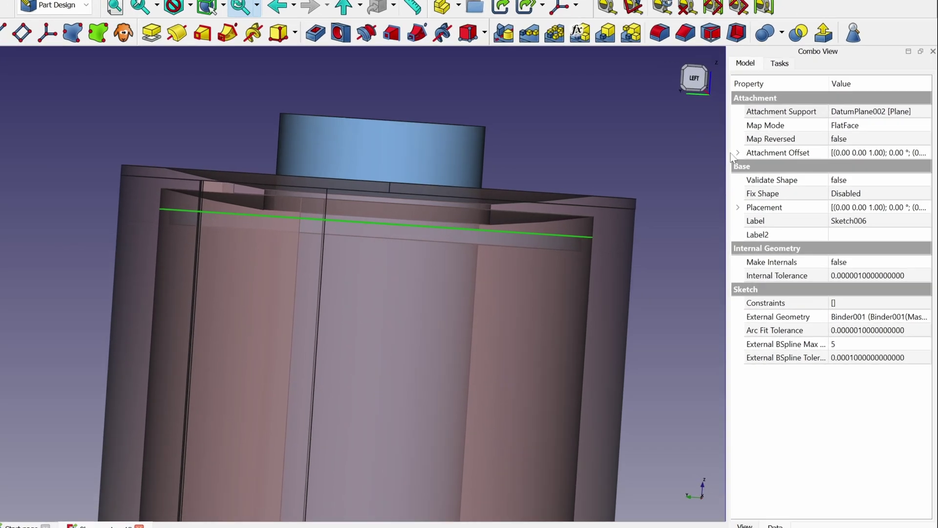
click(737, 153)
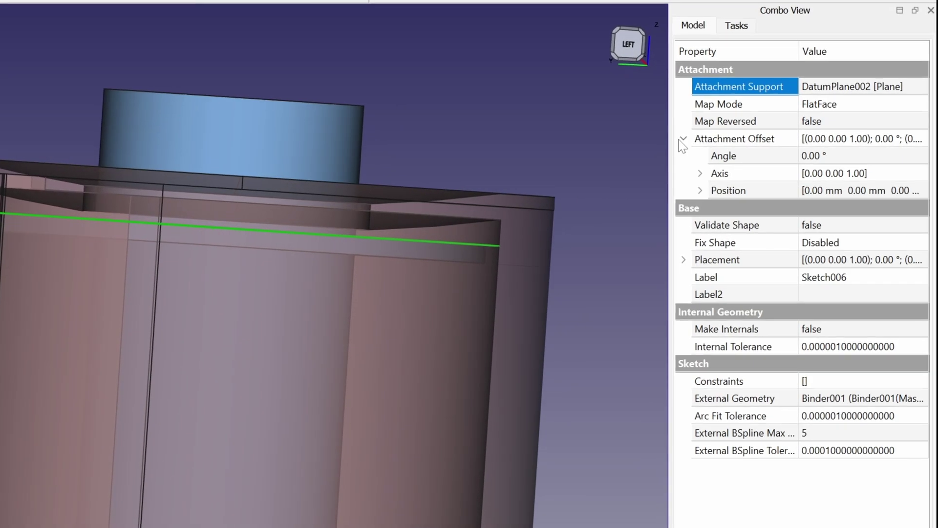
click(700, 173)
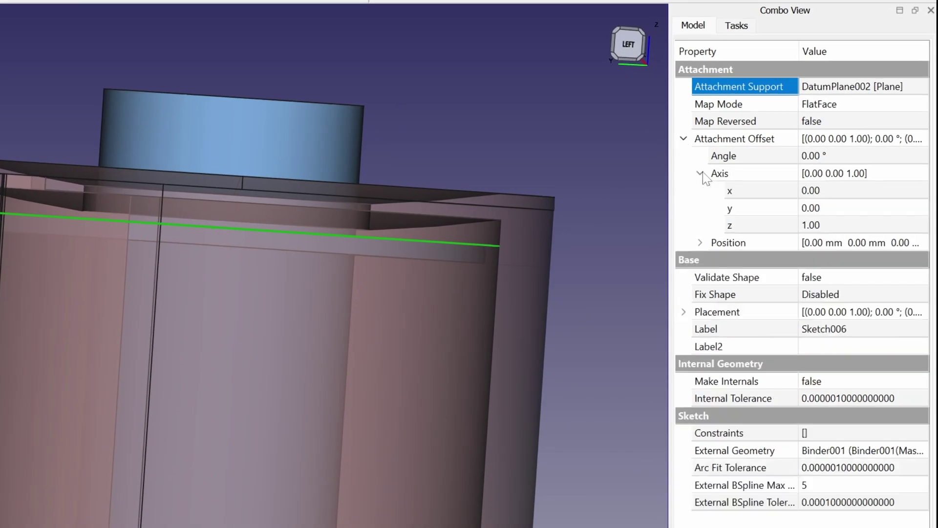
click(699, 242)
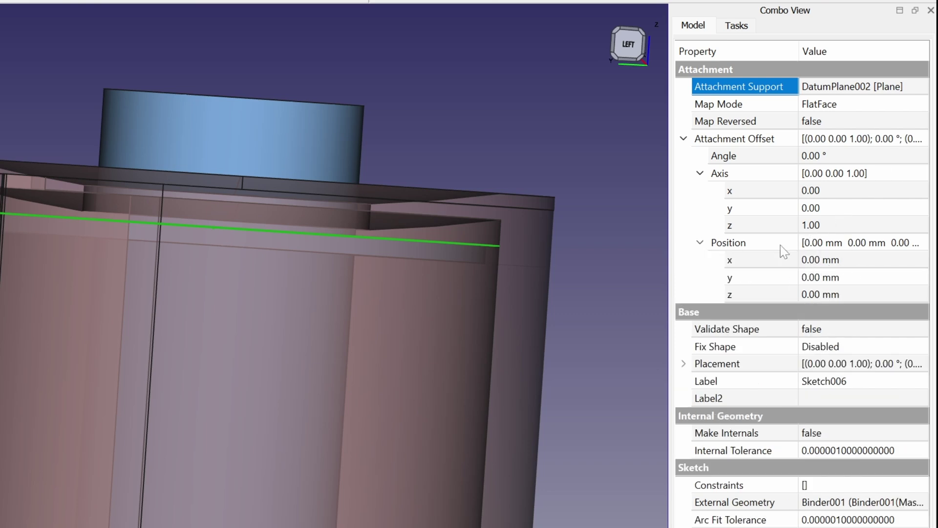
click(796, 293)
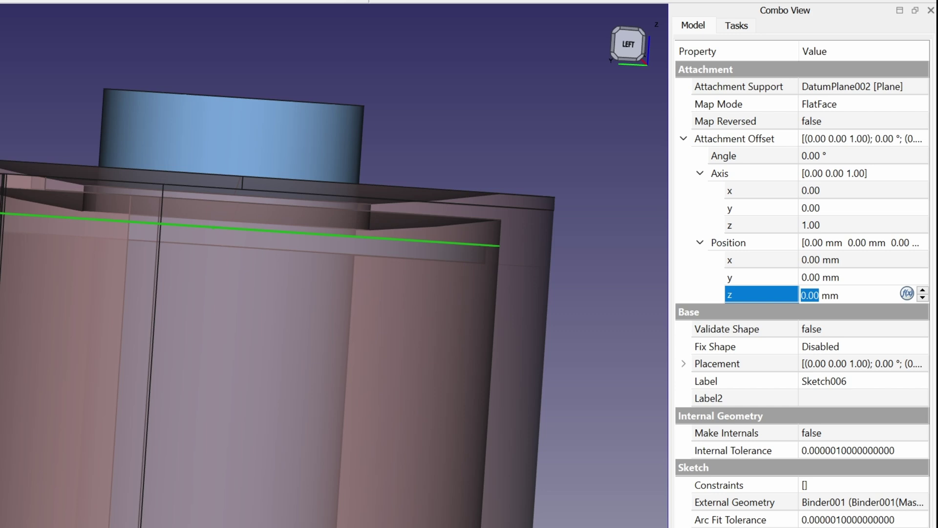
text(-)
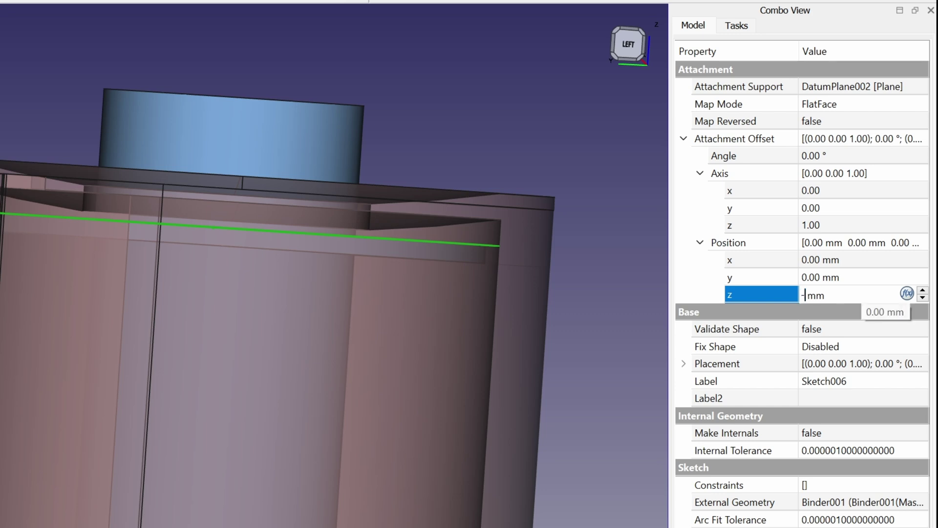
text(0.2)
key(Return)
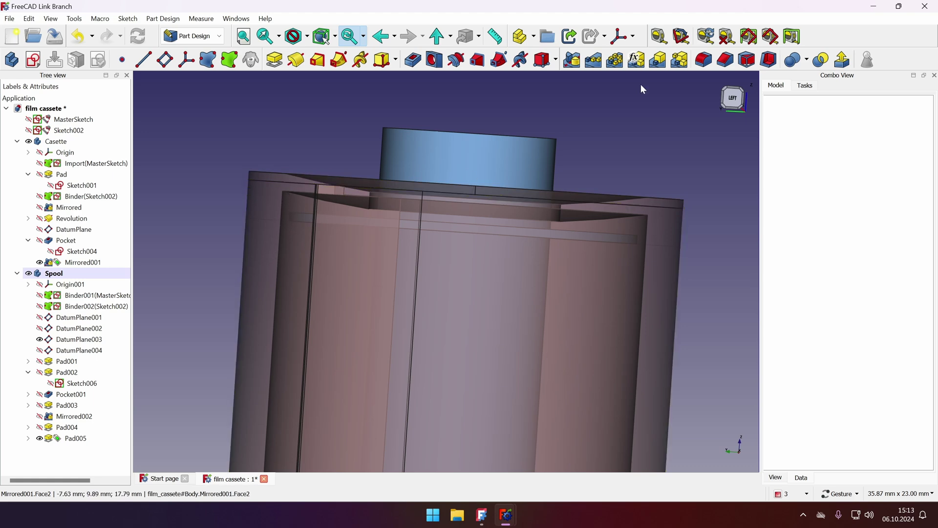
drag(641, 84, 429, 280)
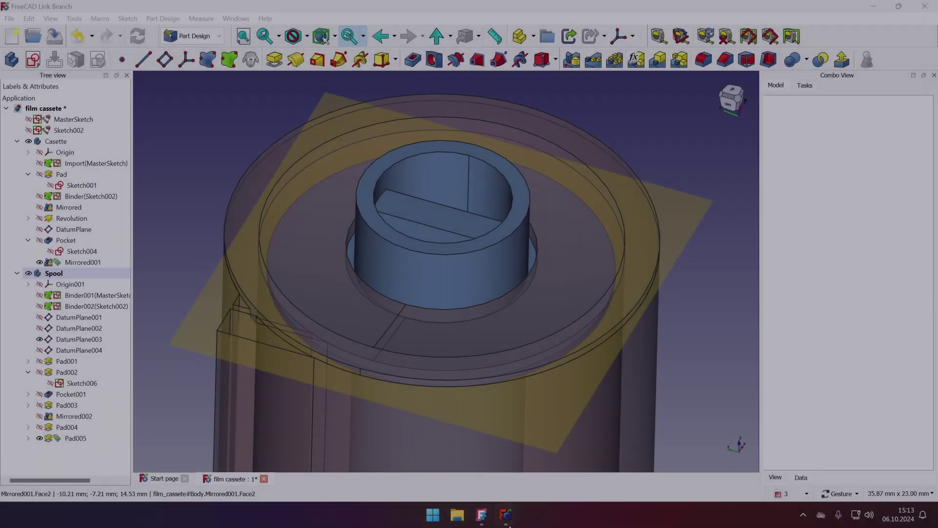
Step: In the Unnamed document window, start a new sketch attached to the XY-plane
mouse_move(506, 516)
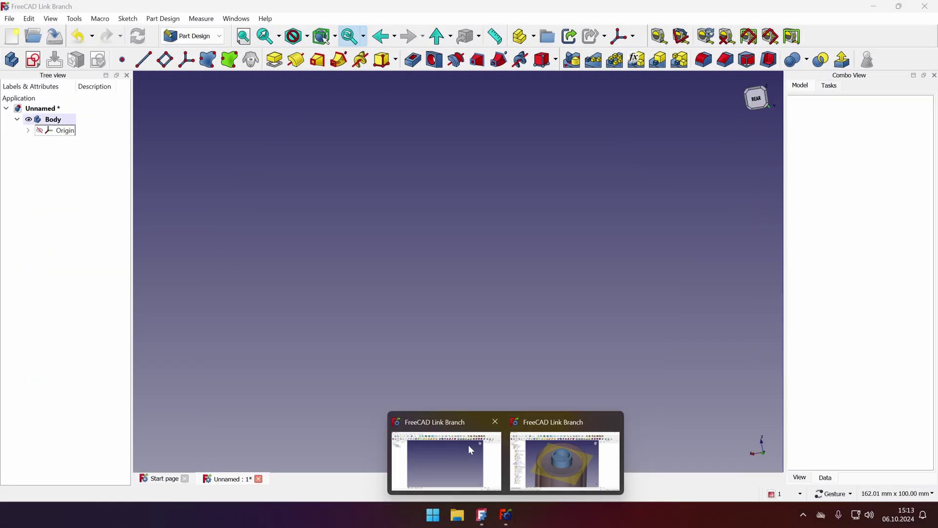
click(467, 445)
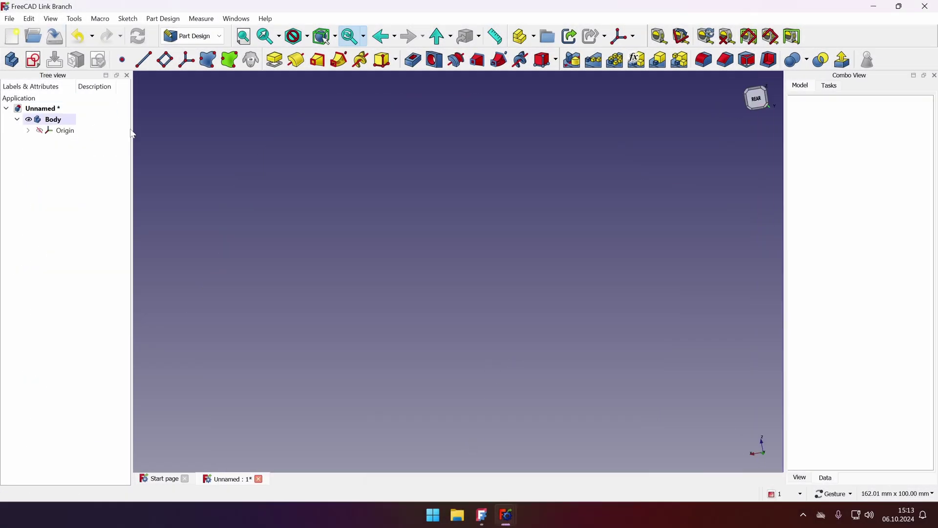
click(33, 60)
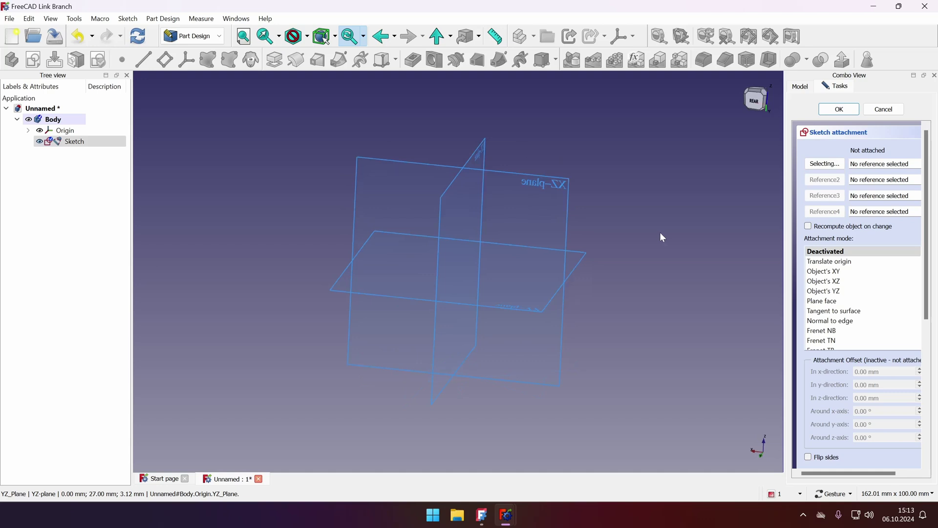
click(594, 273)
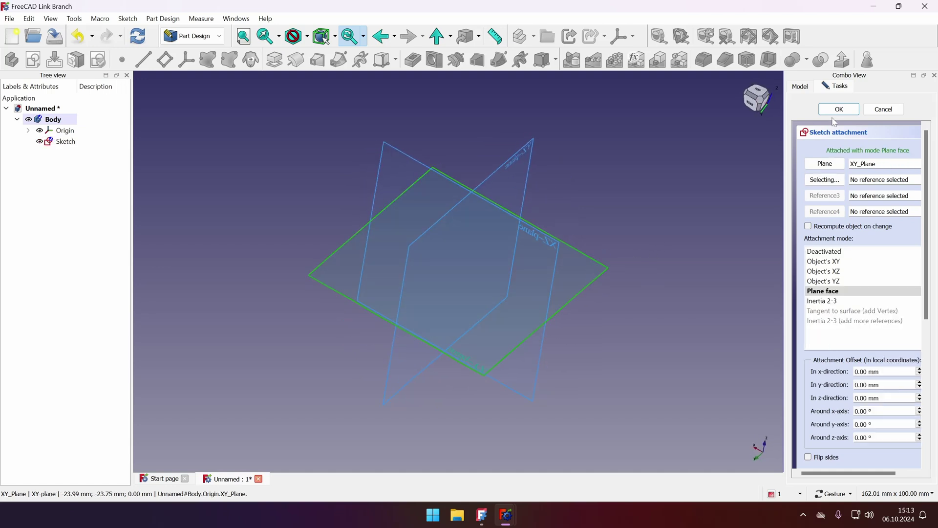
key(Return)
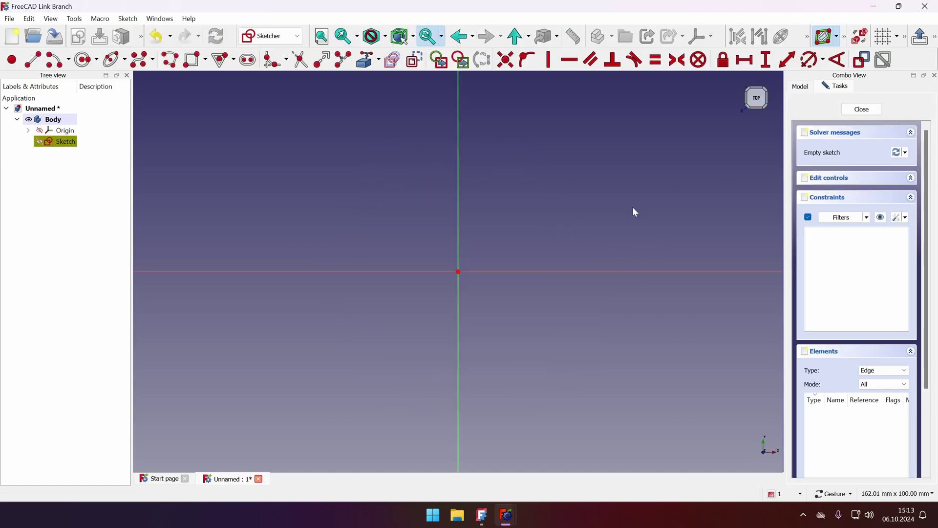
Step: Draw two concentric circles centred on the origin, then switch to the FreeCAD 1.0RC2 window
click(85, 60)
click(458, 272)
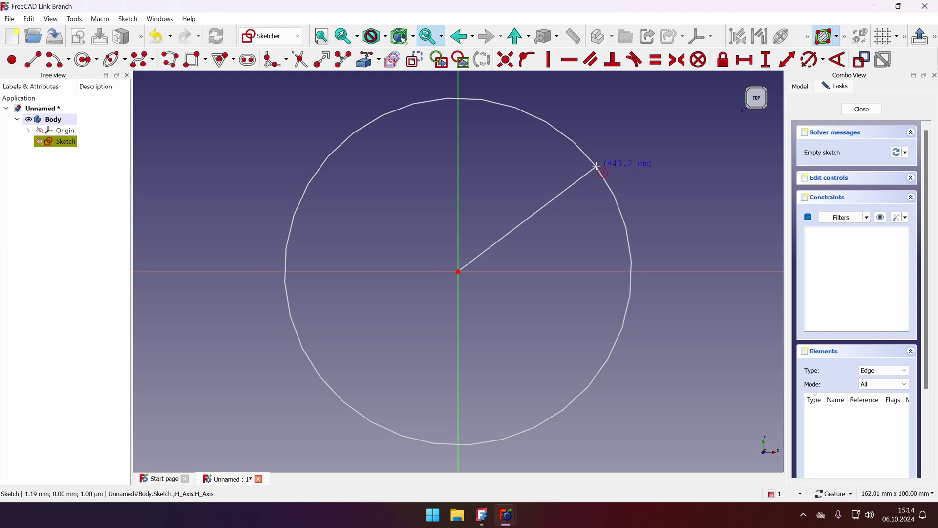
click(599, 165)
click(459, 272)
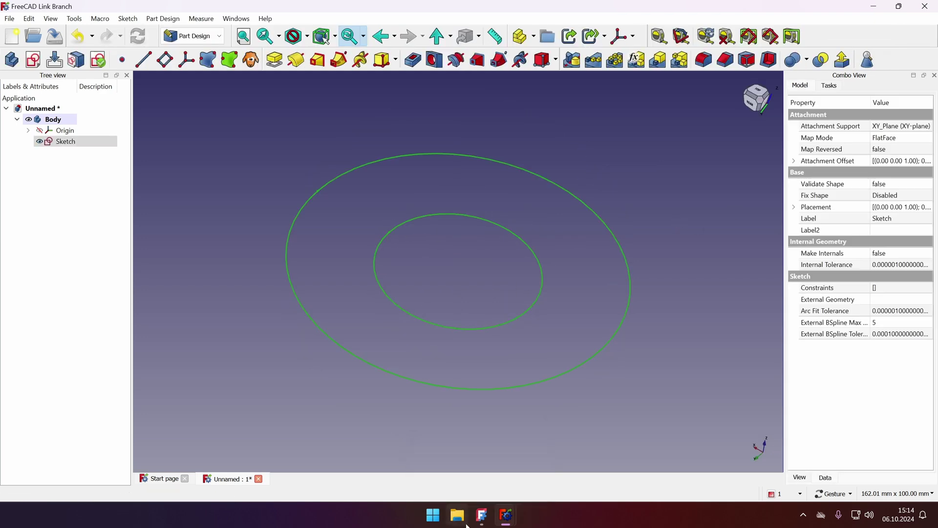
click(485, 519)
Step: Confirm the running FreeCAD version via Help > About FreeCAD
click(215, 19)
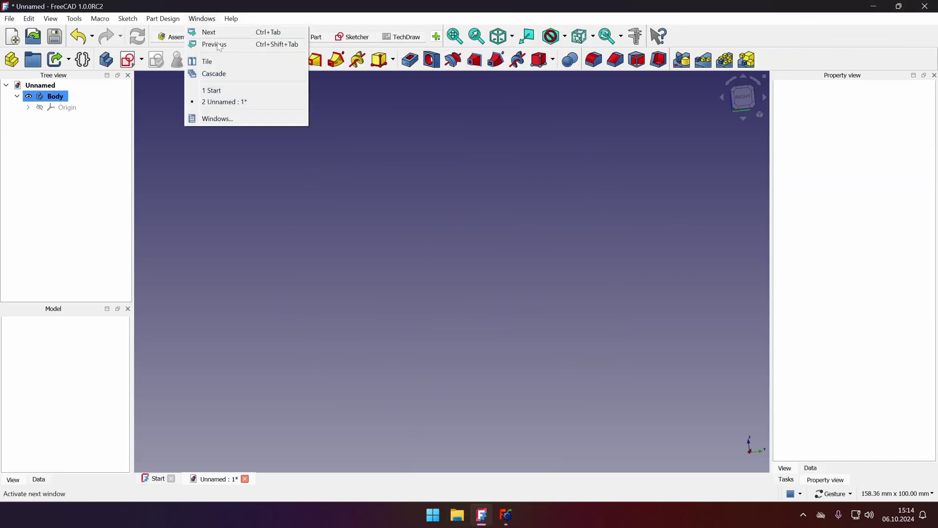
mouse_move(231, 18)
click(291, 147)
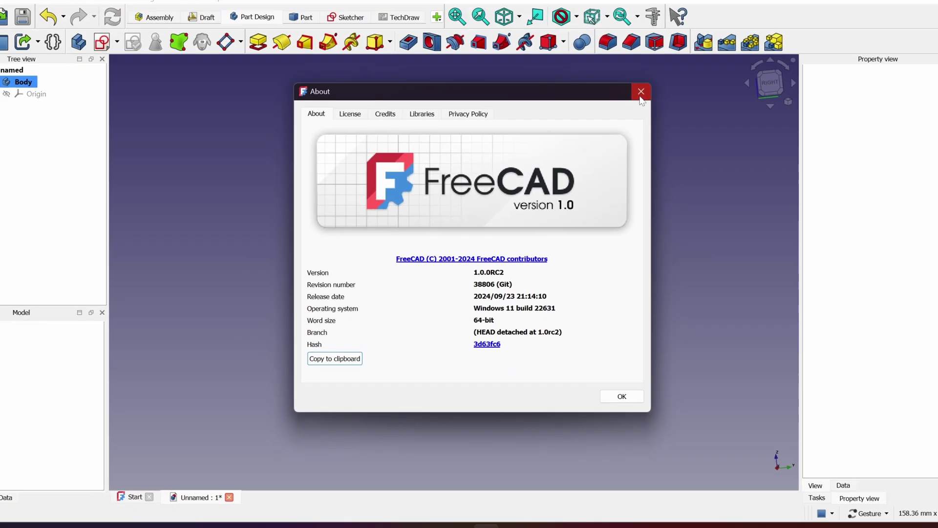
click(723, 25)
Step: Sketch two origin-centred concentric circles on the XY-plane and pad them into a 10 mm ring
click(129, 60)
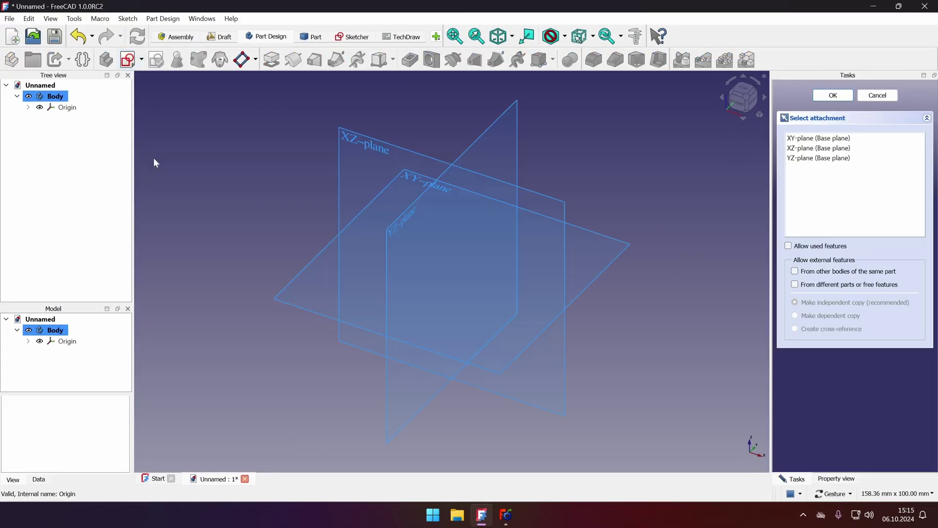
click(311, 267)
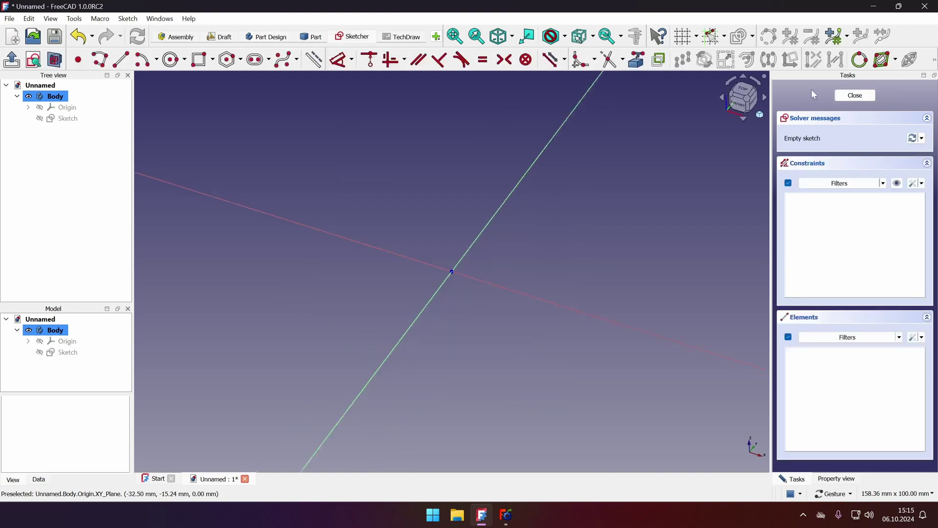
click(171, 60)
click(453, 272)
click(628, 164)
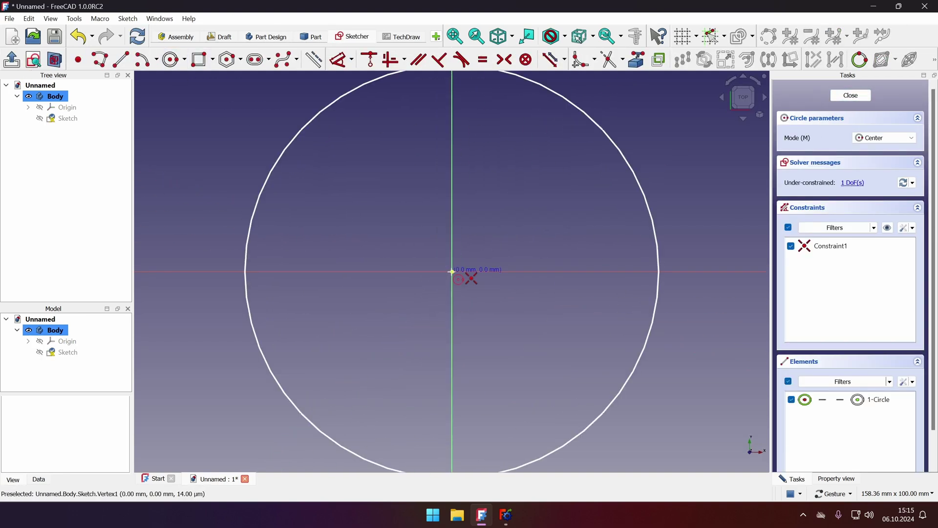
click(452, 272)
click(571, 226)
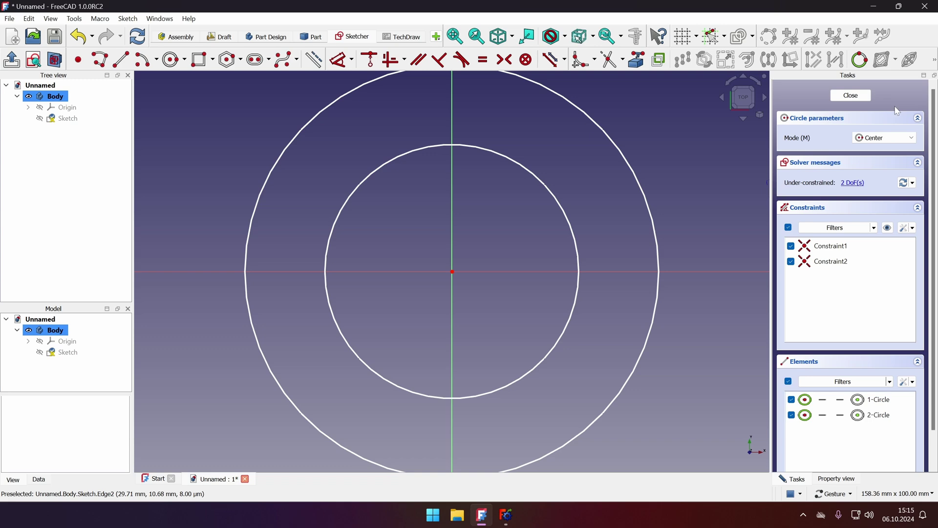
click(851, 95)
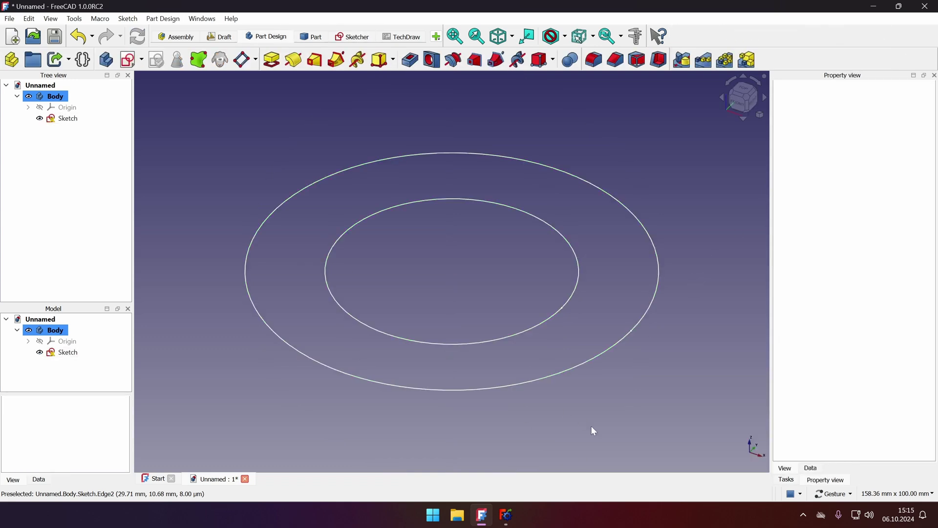
click(272, 60)
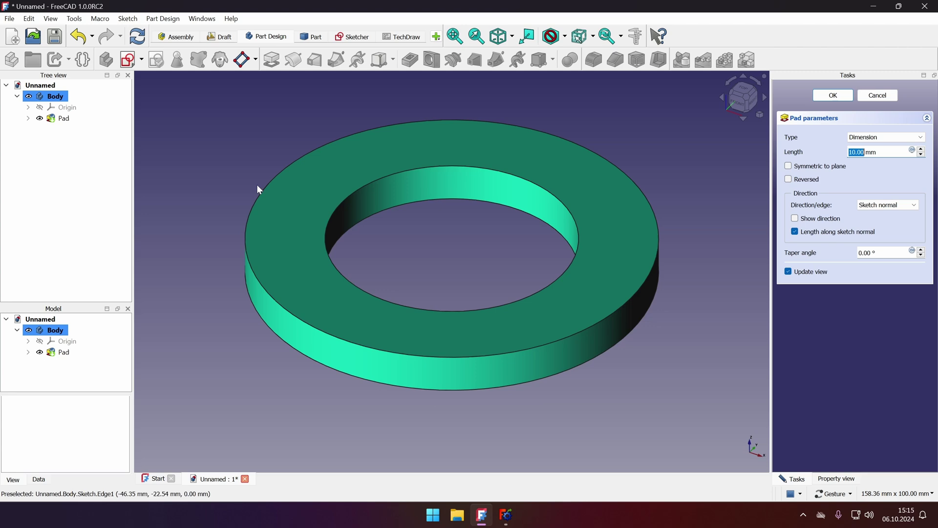
Step: Back in Link Branch, pad the two-circle sketch into a 10 mm ring
click(506, 515)
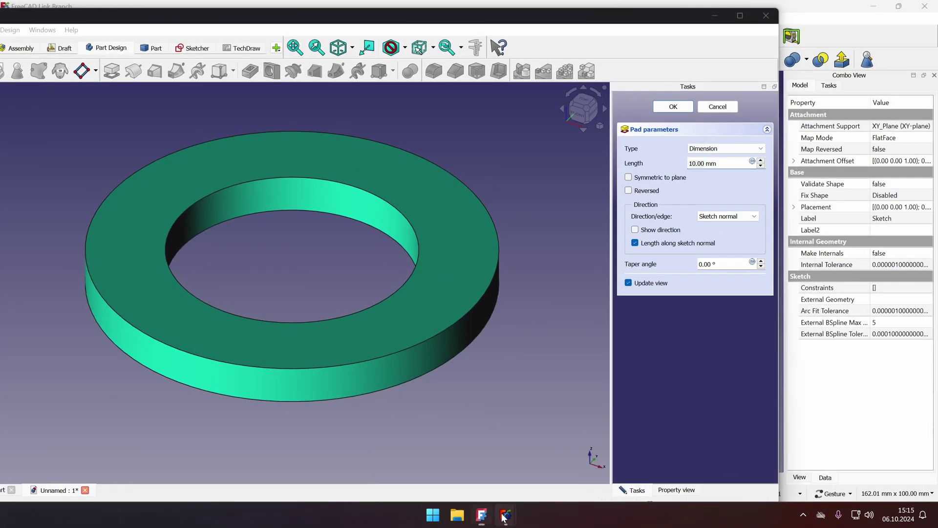
mouse_move(505, 515)
click(471, 460)
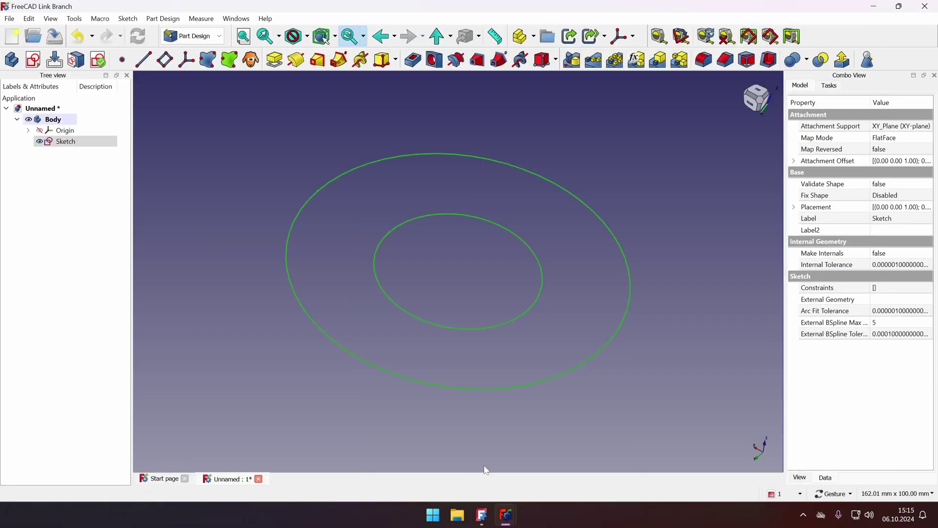
click(274, 59)
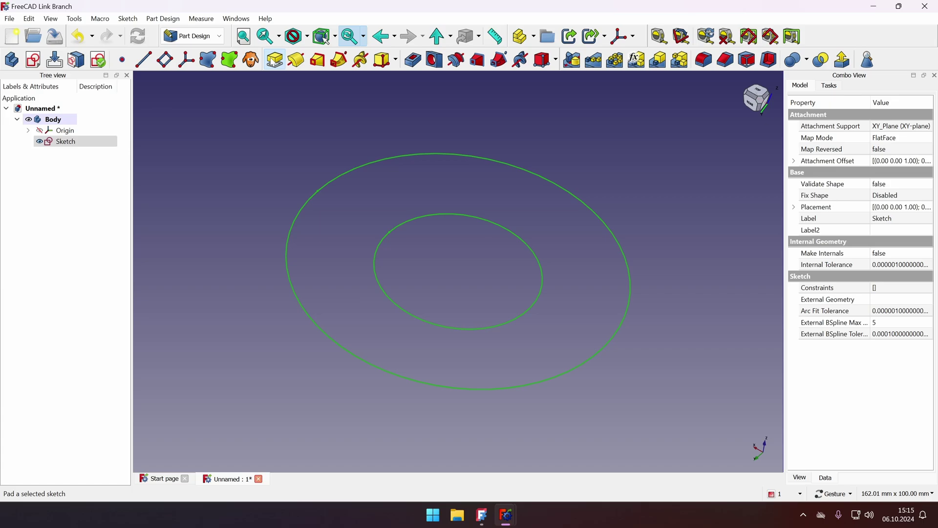
Step: Place the Link Branch window beside FreeCAD 1.0RC2 and widen its Pad options panel
drag(611, 6, 719, 10)
click(276, 42)
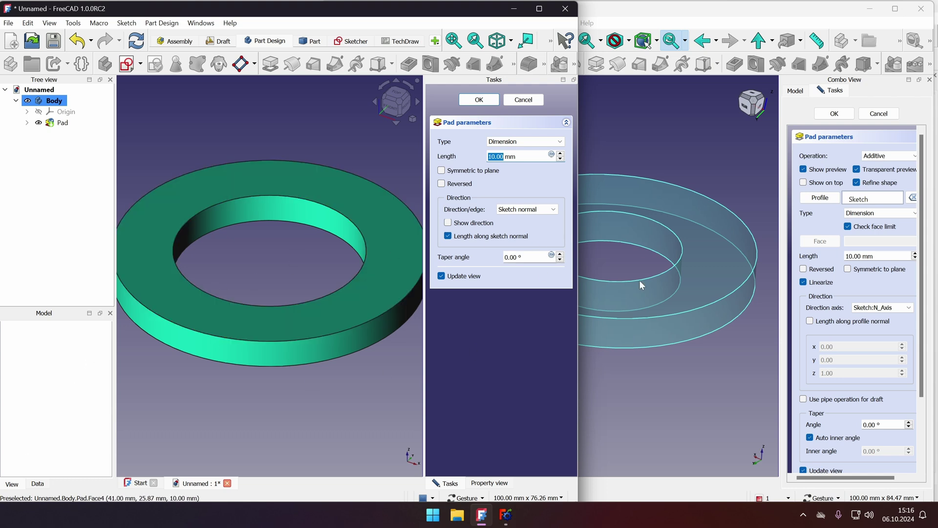
drag(778, 288, 750, 282)
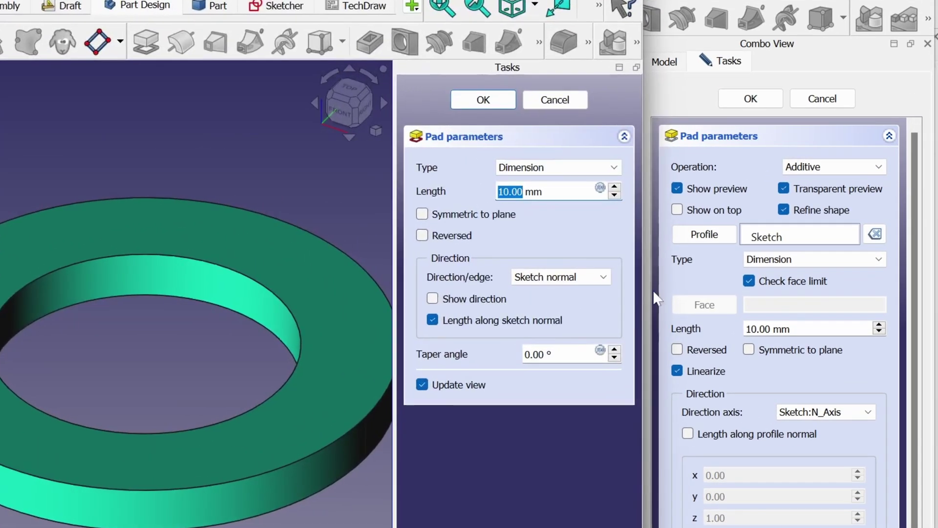
scroll(664, 283, down, 3)
scroll(663, 283, up, 3)
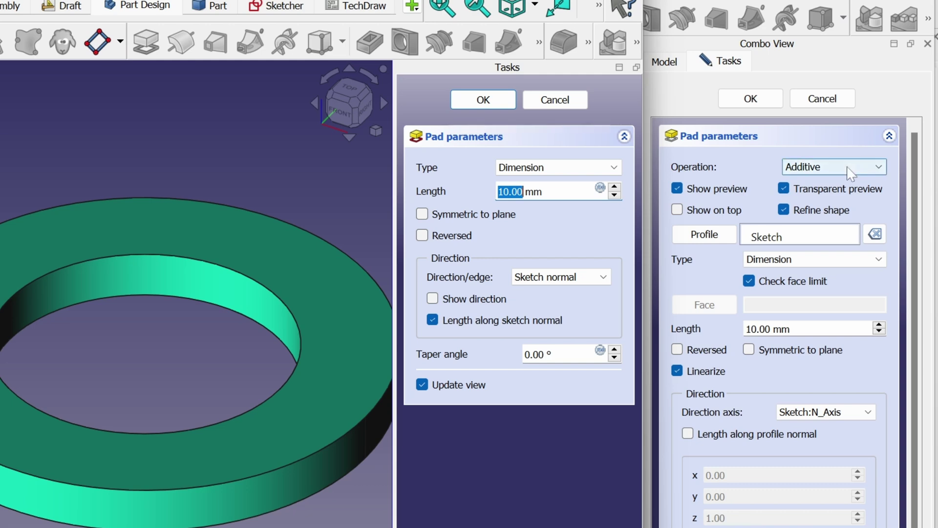
Step: Try the Pad's Subtractive, New shape and Intersecting operation types in turn
click(849, 171)
click(830, 207)
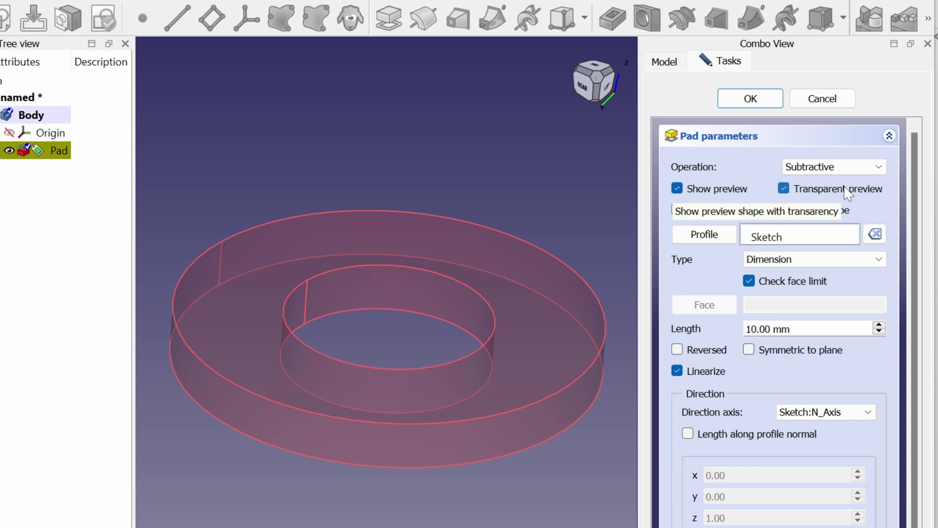
click(860, 167)
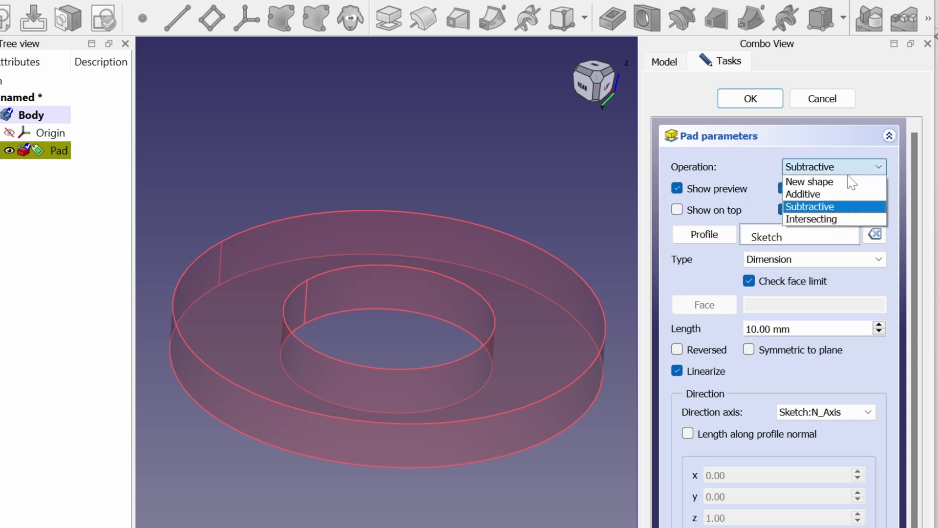
click(830, 185)
click(831, 167)
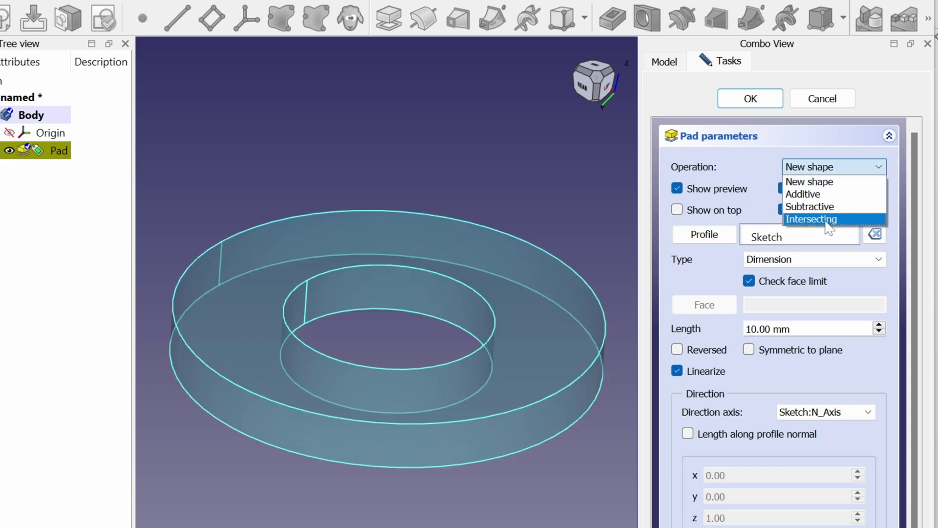
click(828, 221)
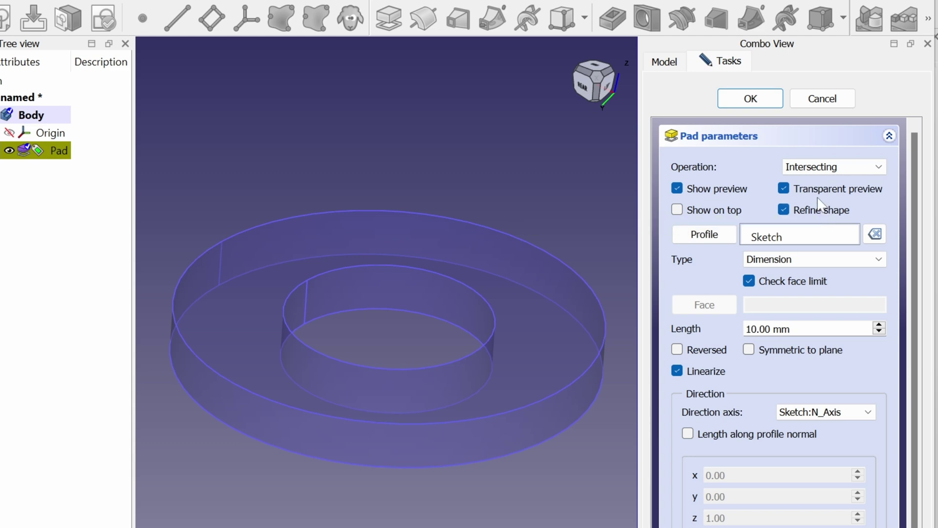
Step: Settle on the Additive operation, review the Fitting section, and switch to FreeCAD 1.0RC2
click(826, 167)
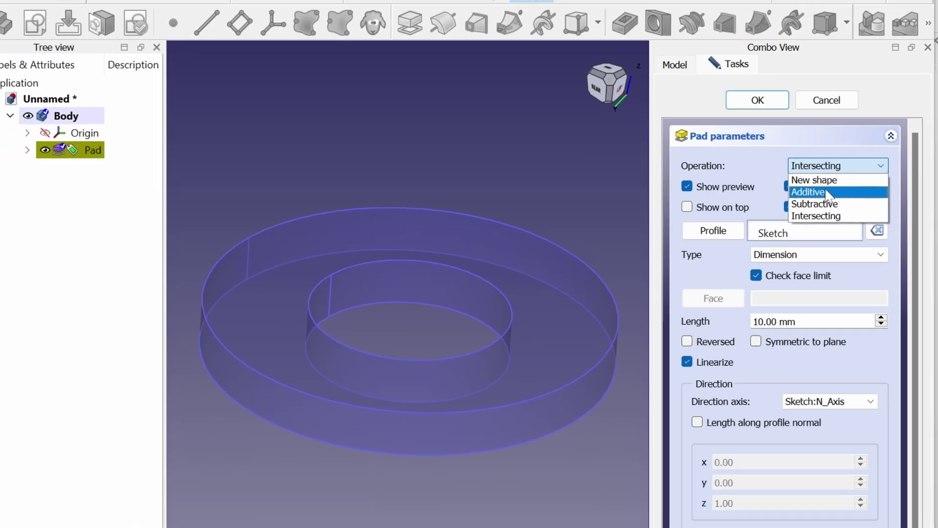
click(829, 193)
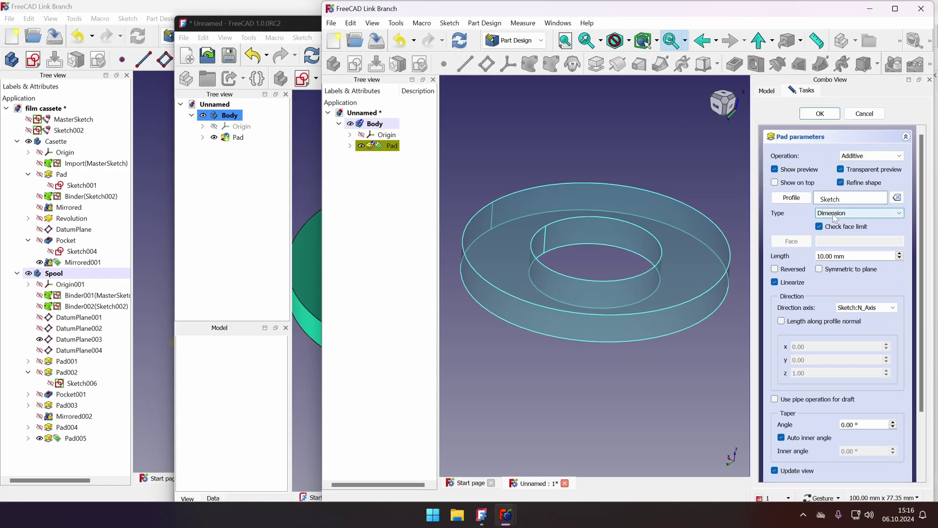
scroll(839, 357, down, 3)
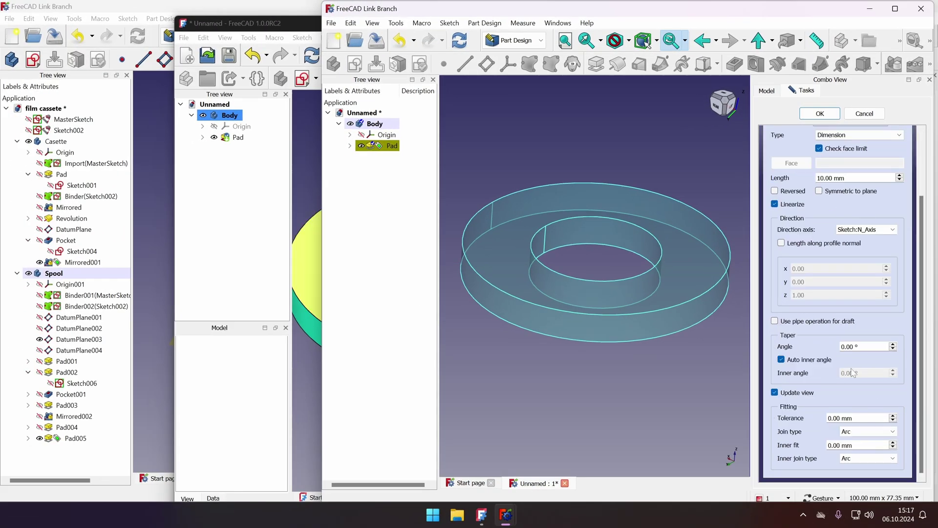
key(alt+Tab)
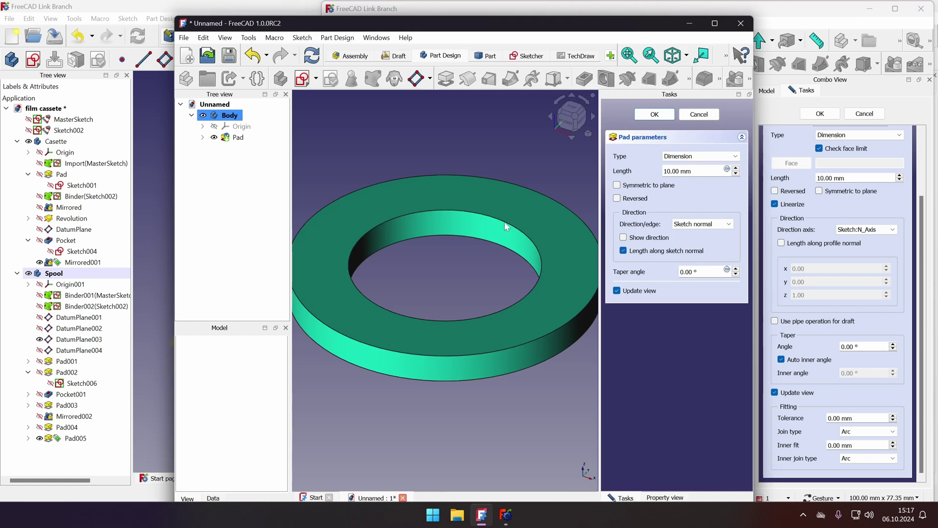
Step: In 1.0RC2, finish the ring Pad with a 30° taper angle
drag(652, 29, 491, 15)
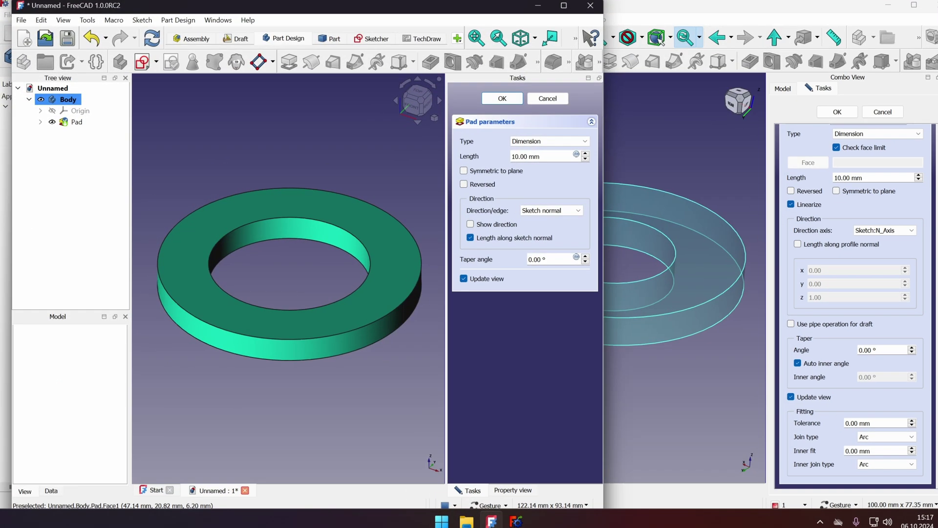
drag(536, 257, 496, 258)
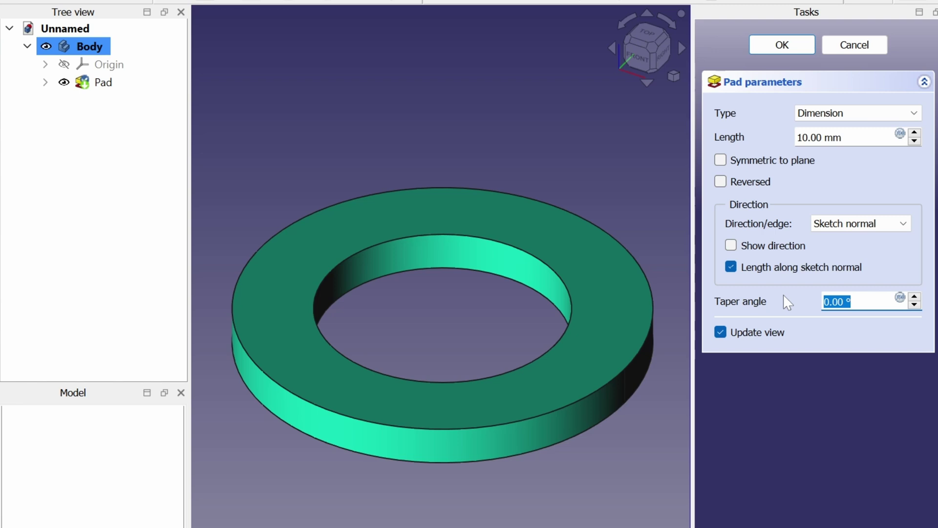
text(3)
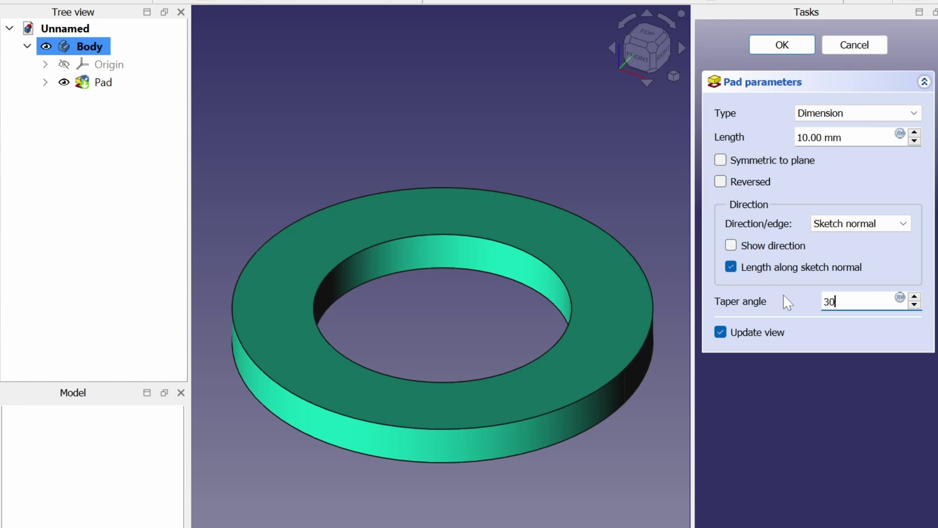
text(0)
key(Return)
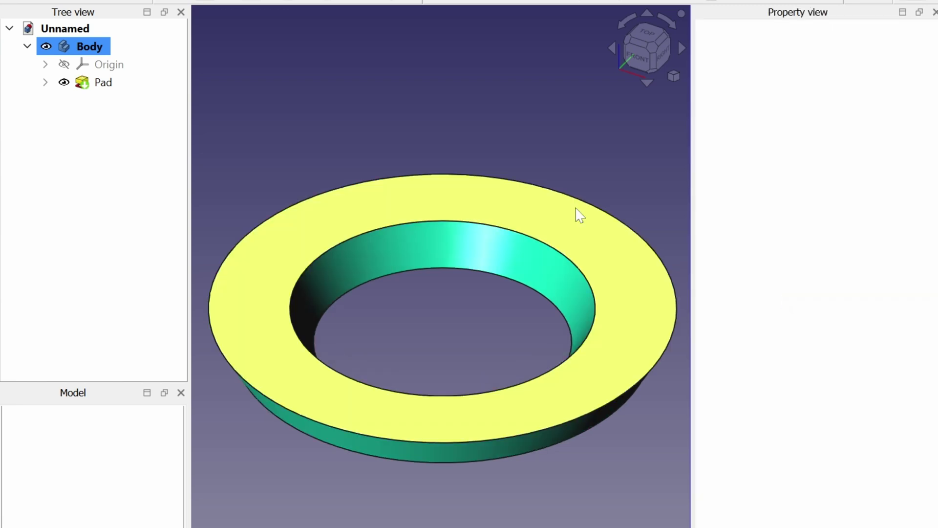
middle_drag(578, 211, 586, 495)
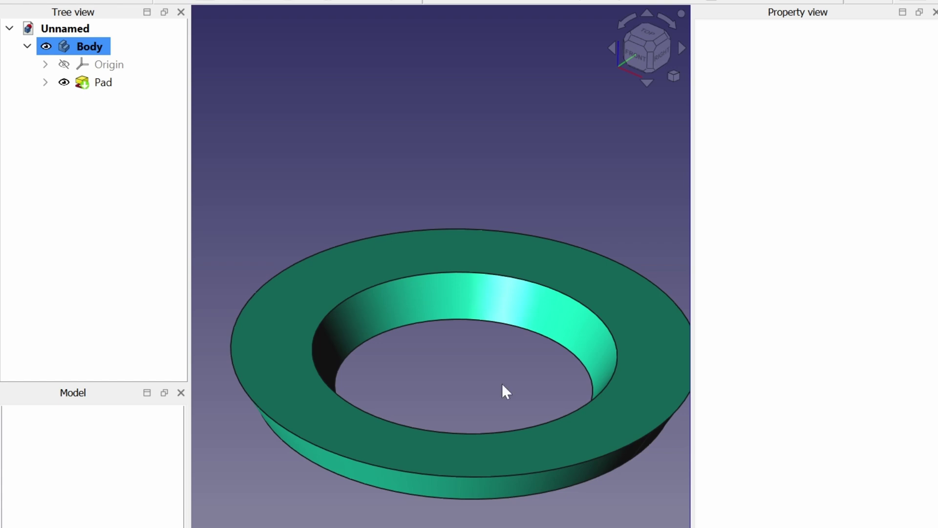
Step: Set the ring's Transparency to 50 and bring up the Pad feature's actions
click(546, 439)
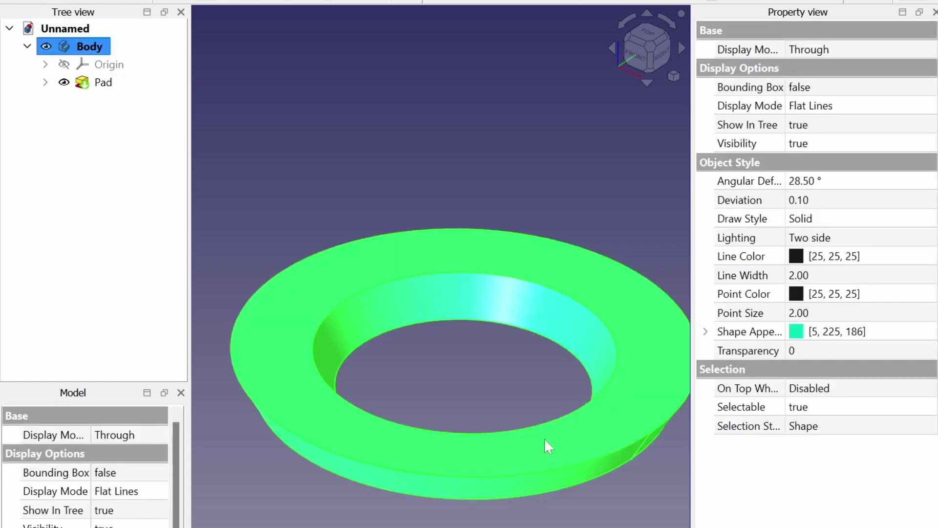
click(829, 350)
text(50)
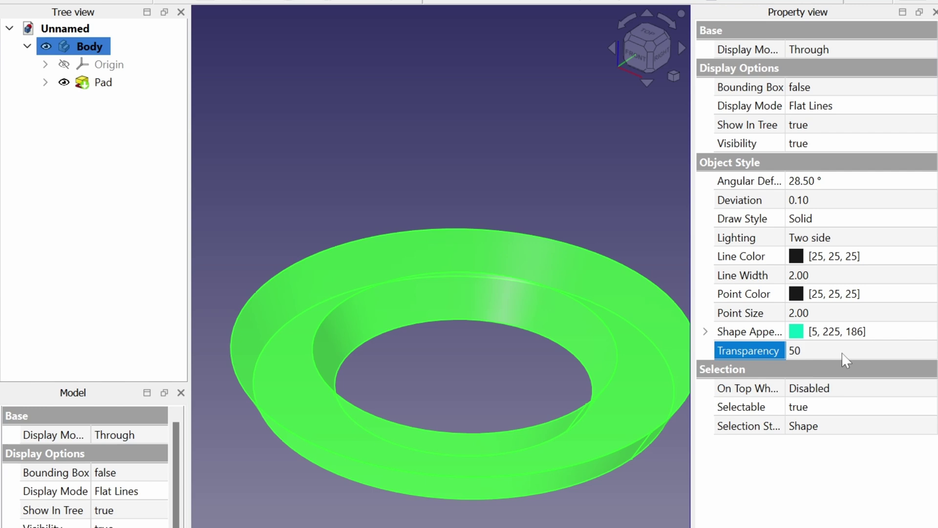
key(Return)
middle_drag(488, 489, 506, 473)
click(332, 320)
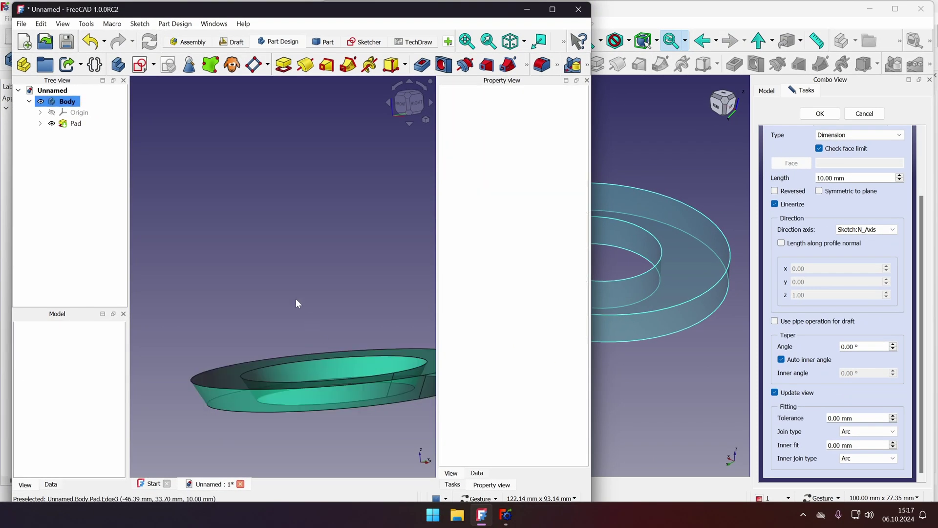
drag(268, 238, 194, 295)
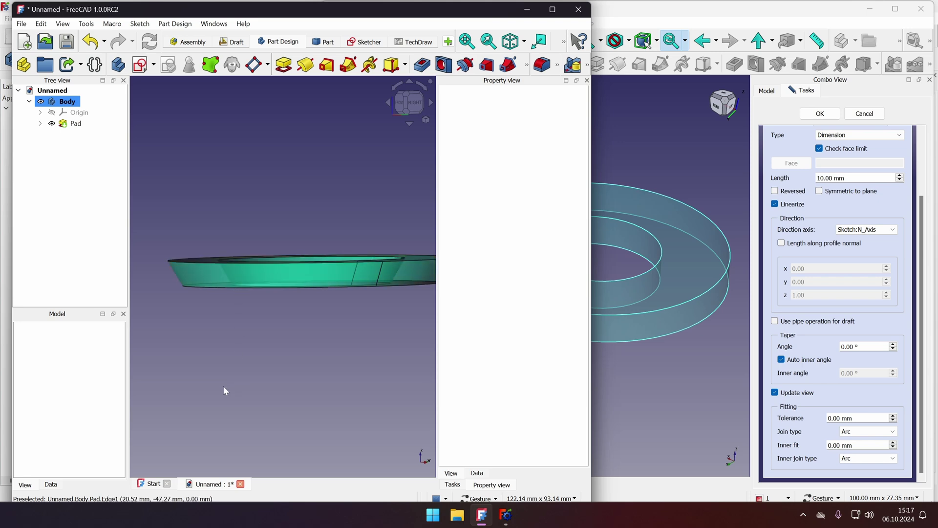
right_click(72, 124)
Step: Set the Link Branch ring Pad's Taper Angle to 30°
click(230, 195)
click(664, 360)
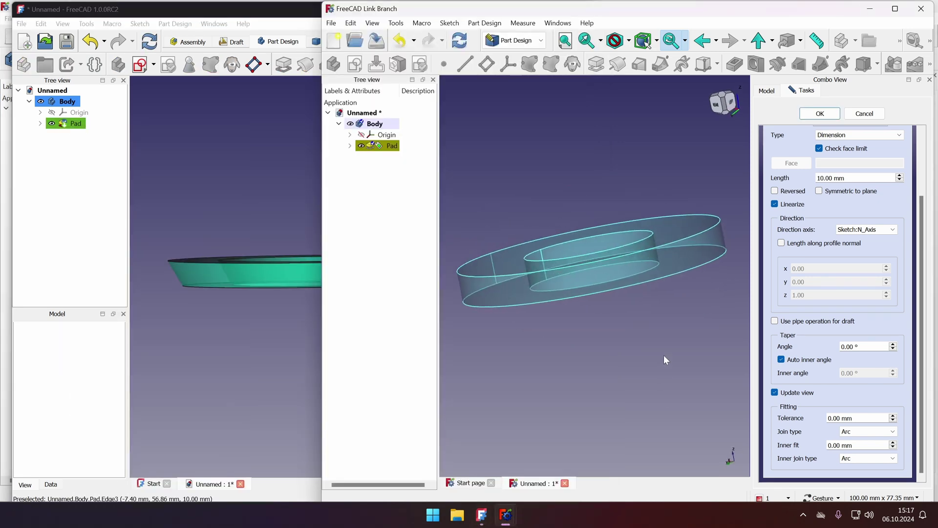
drag(663, 359, 612, 361)
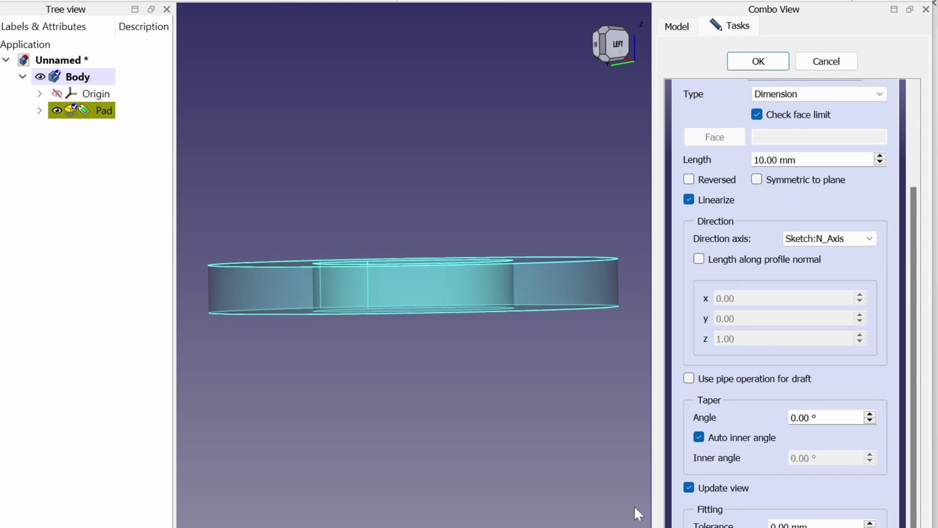
triple_click(801, 417)
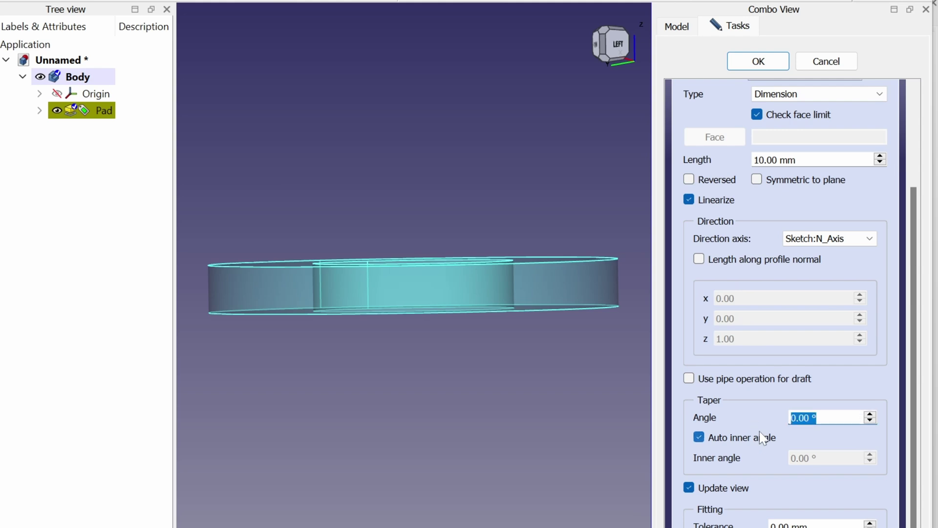
text(30)
key(Return)
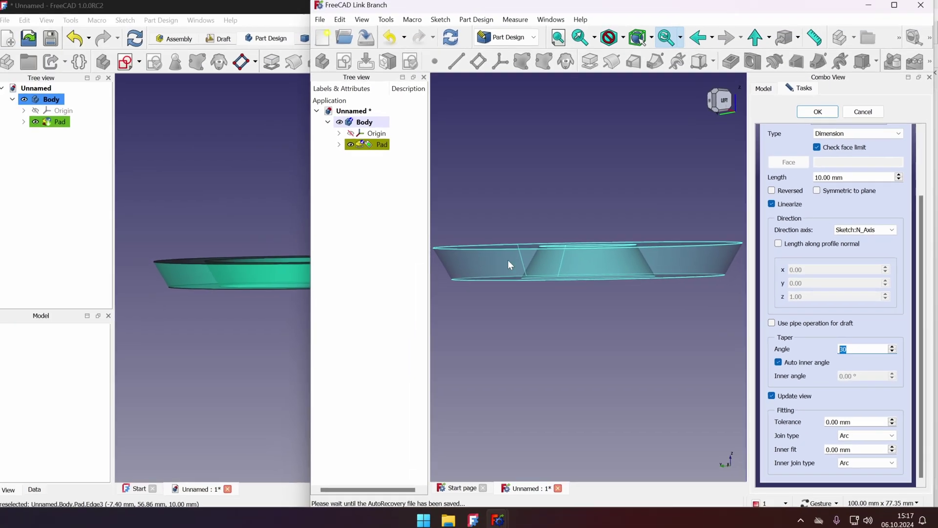
Step: Compare the taper against the 1.0RC2 pad and select its taper angle value
drag(0, 364, 0, 359)
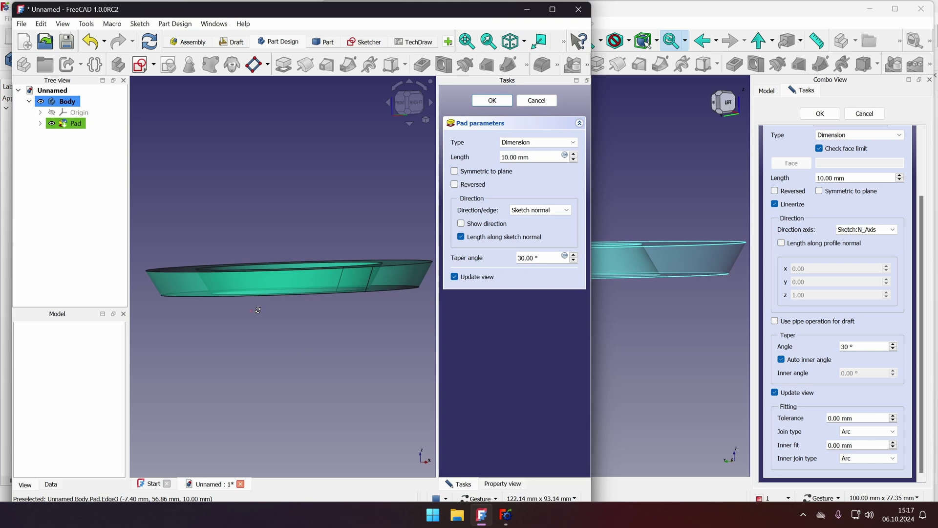
drag(274, 161, 154, 348)
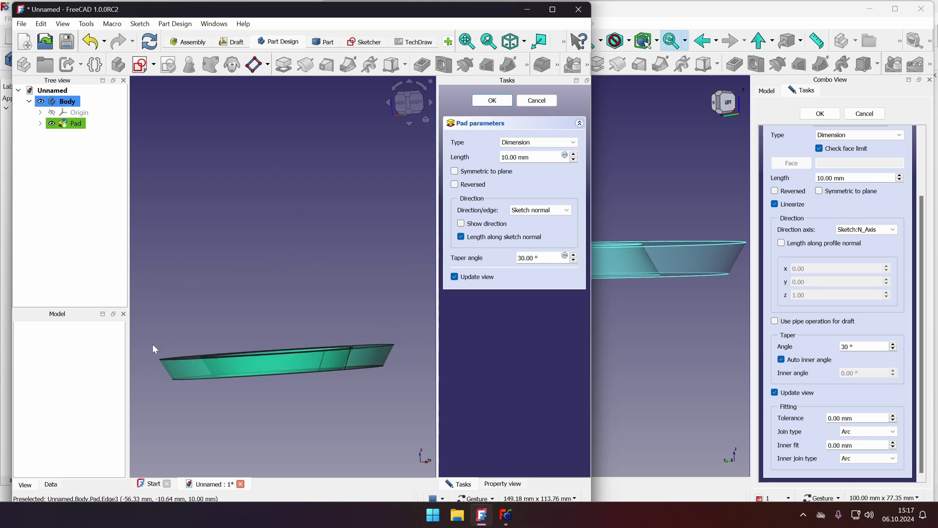
click(691, 344)
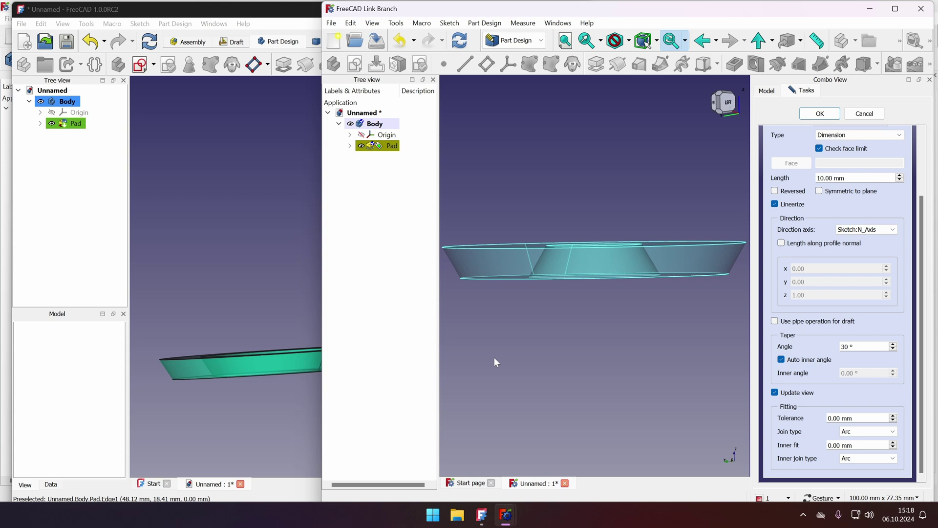
click(273, 419)
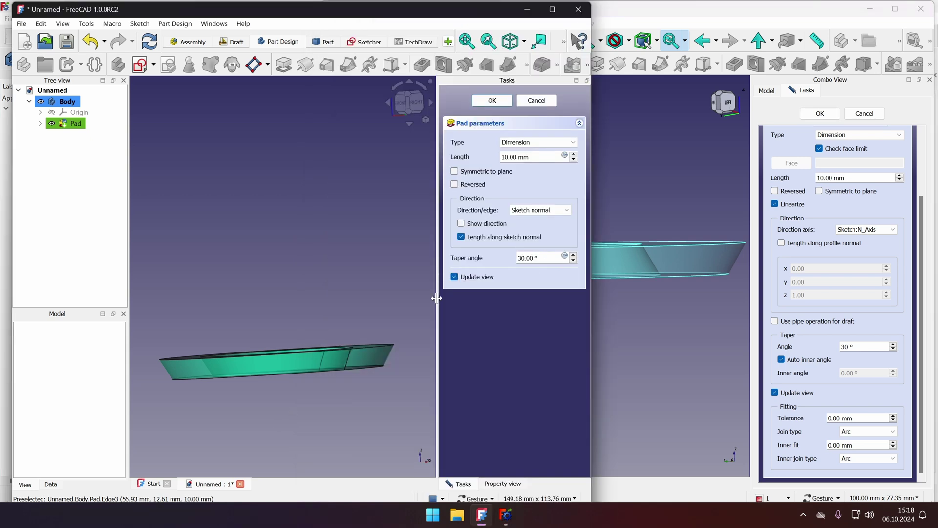
drag(518, 258, 531, 257)
Step: Turn off Auto inner angle and set the Pad's Inner angle to 30°
click(826, 348)
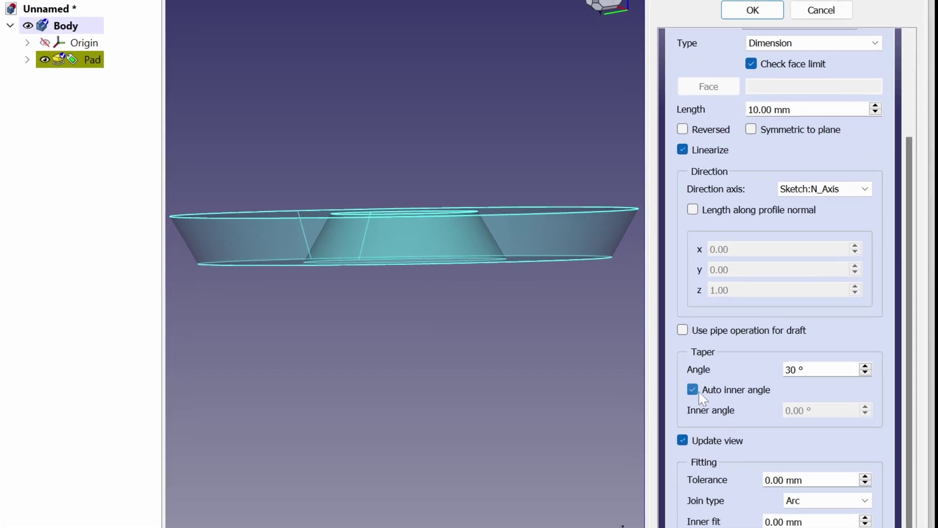
click(720, 382)
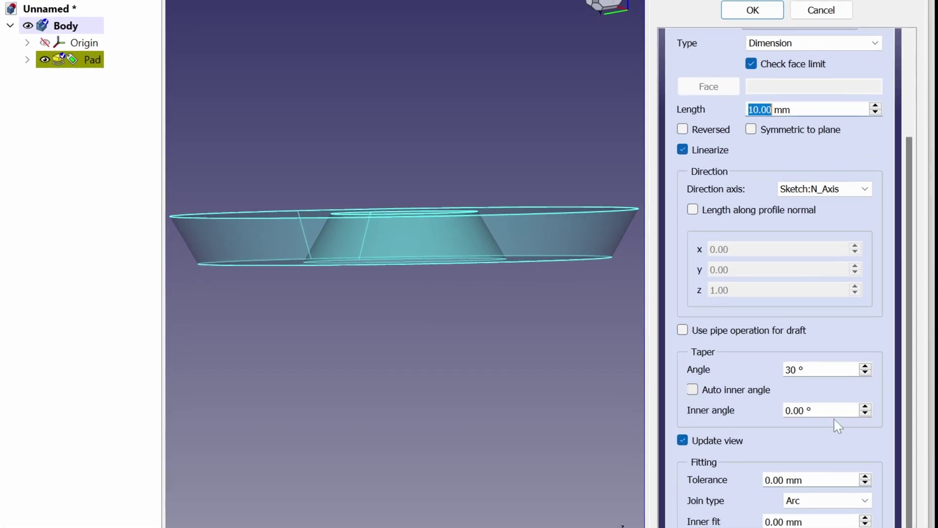
scroll(853, 400, up, 10)
text(0)
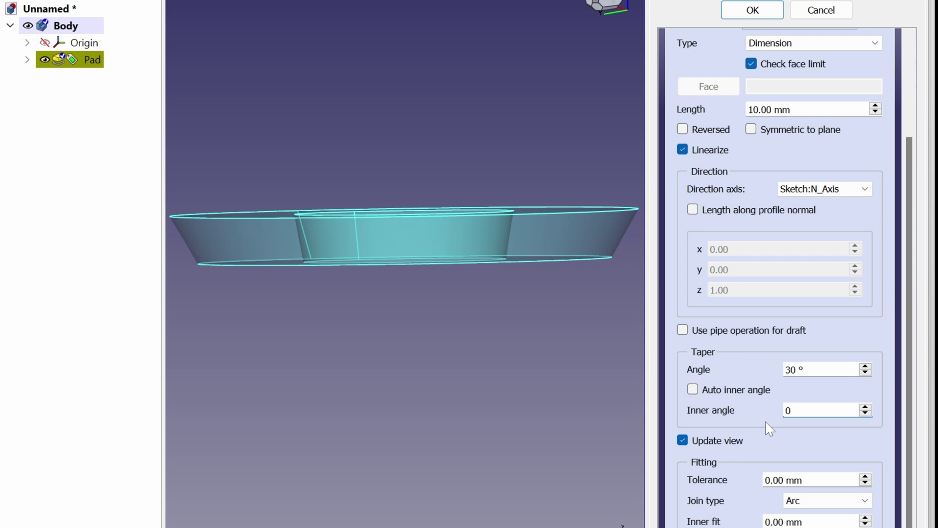
scroll(771, 428, up, 2)
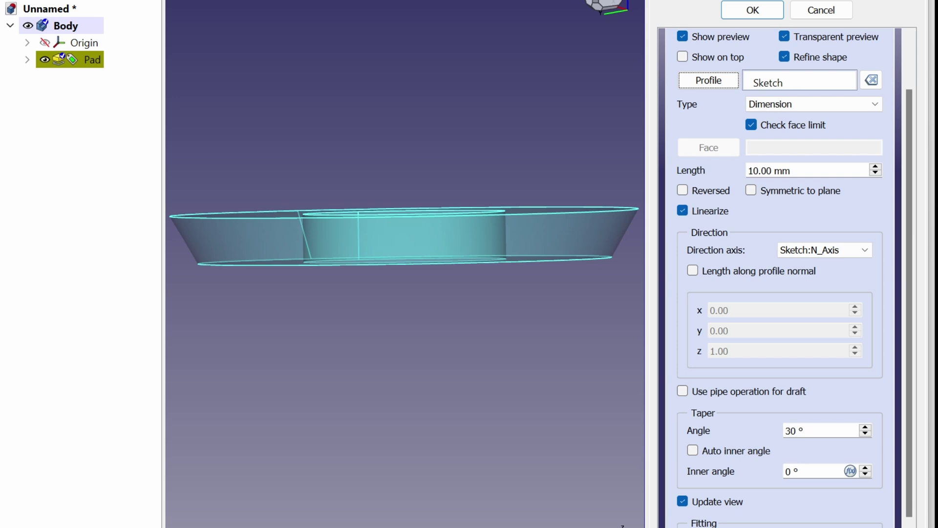
double_click(791, 471)
text(30)
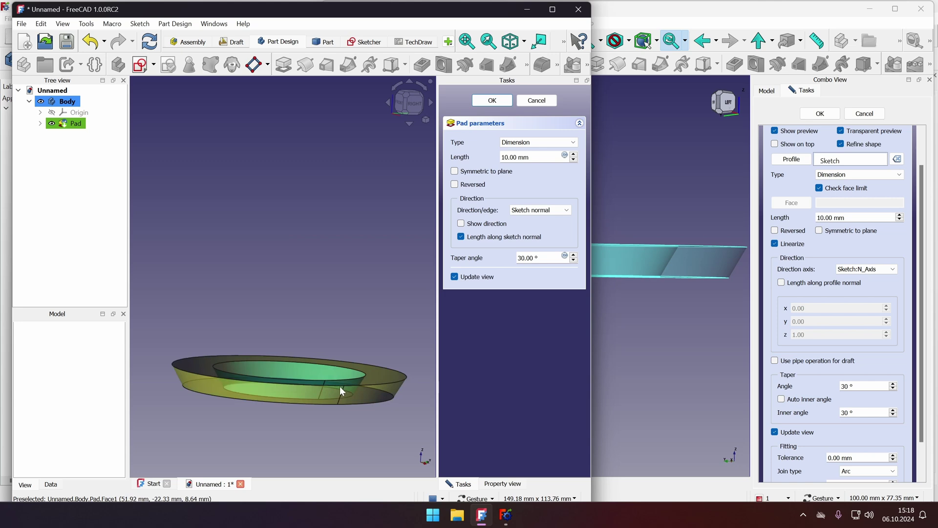
key(alt+Tab)
double_click(844, 386)
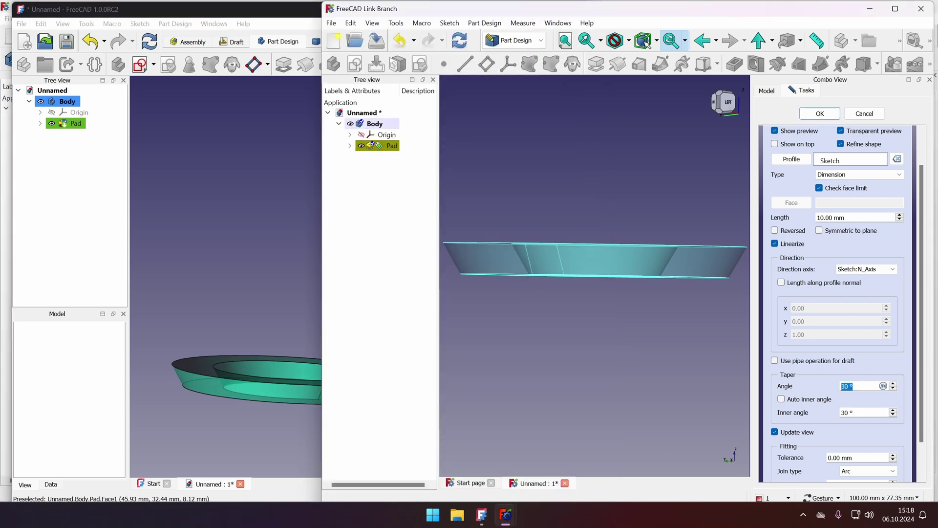
text(0)
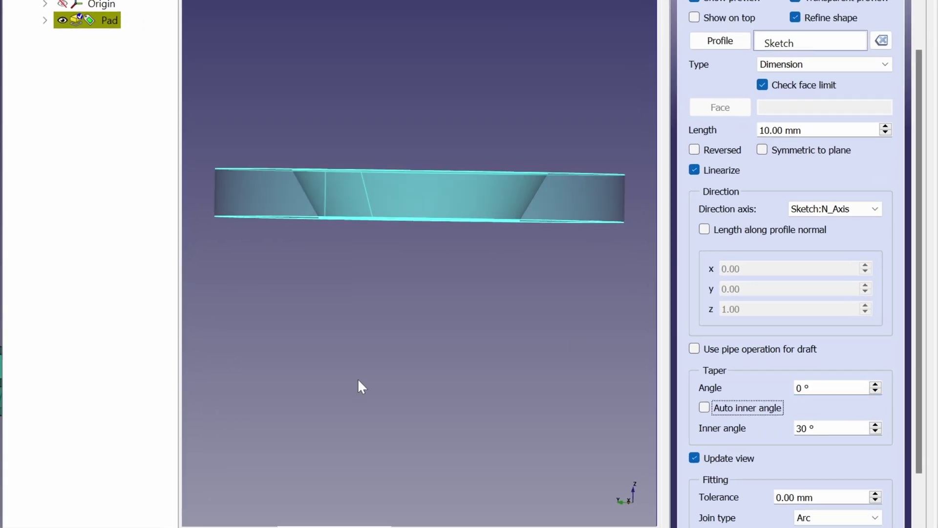
middle_drag(313, 364, 337, 470)
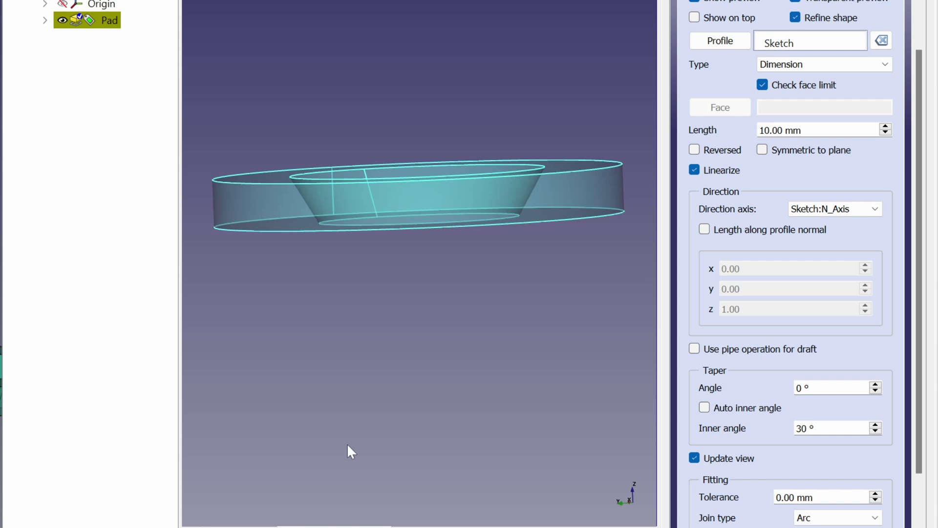
scroll(767, 515, down, 2)
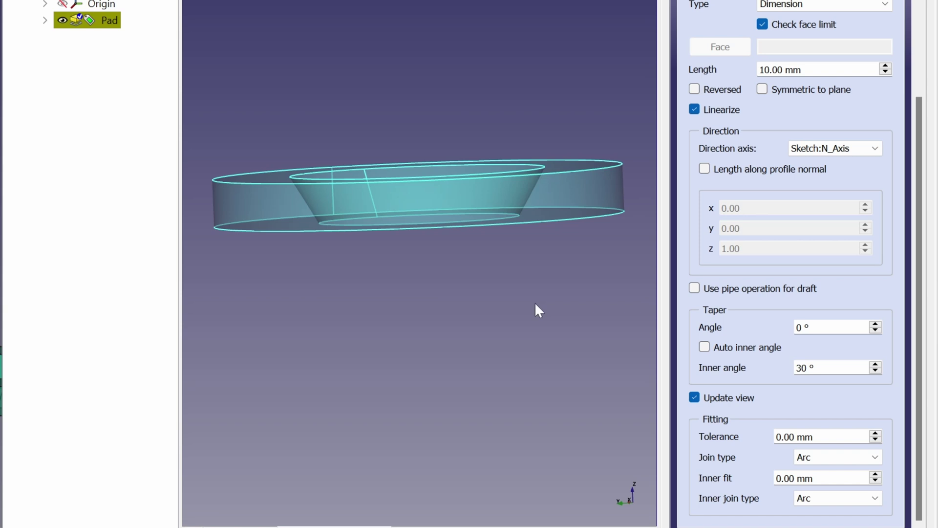
middle_drag(537, 310, 356, 160)
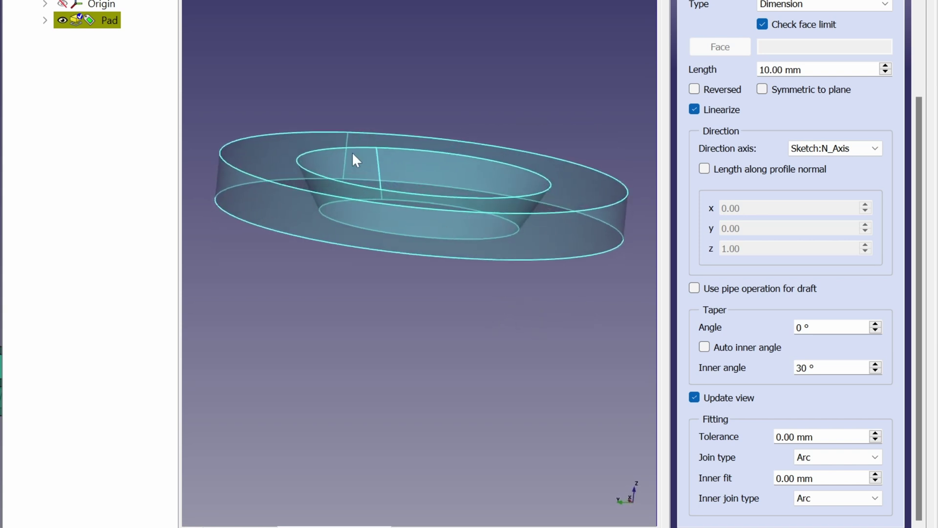
middle_drag(462, 276, 513, 430)
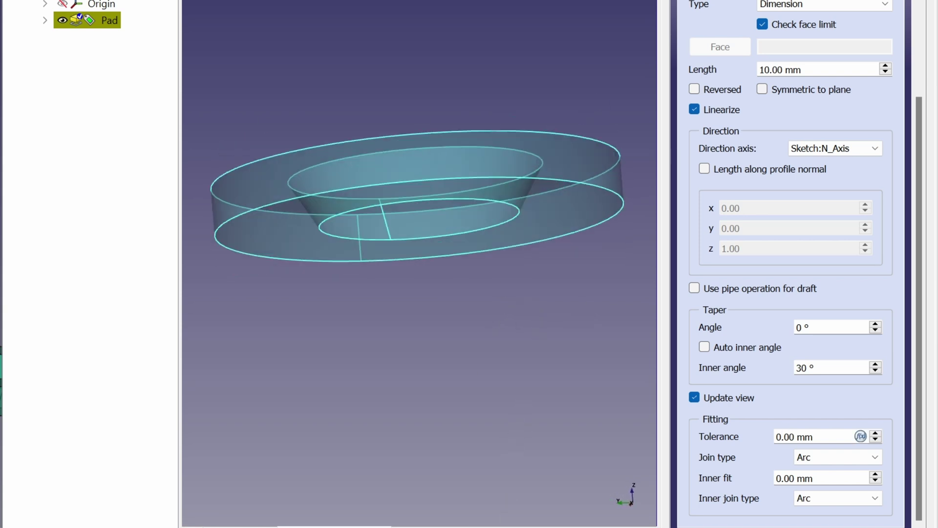
drag(814, 436, 728, 439)
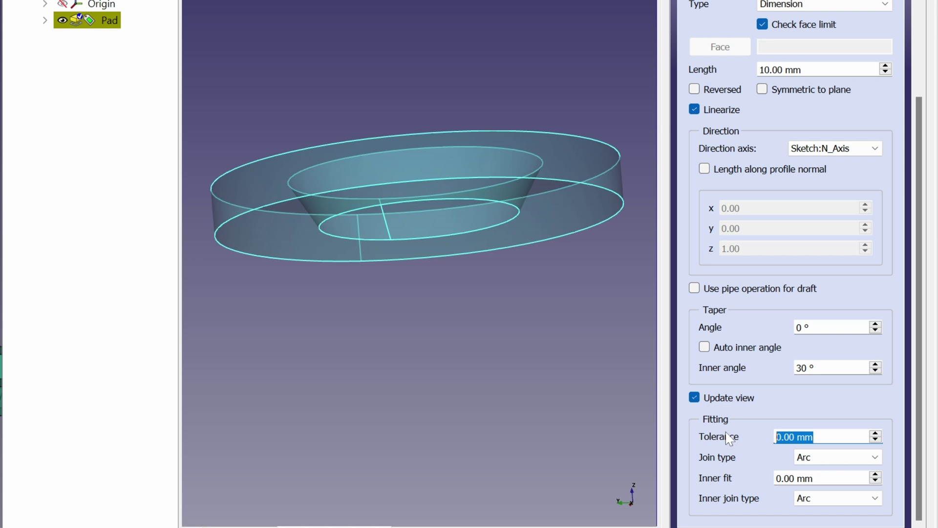
Step: Set the Pad's fitting Tolerance to 10 mm, then enter -5 for Inner fit
text(10)
key(Return)
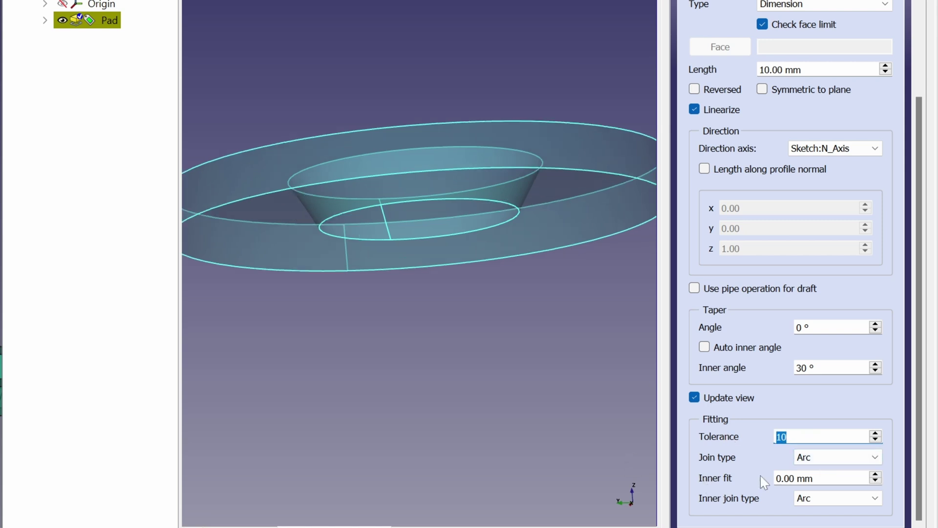
drag(777, 478, 815, 478)
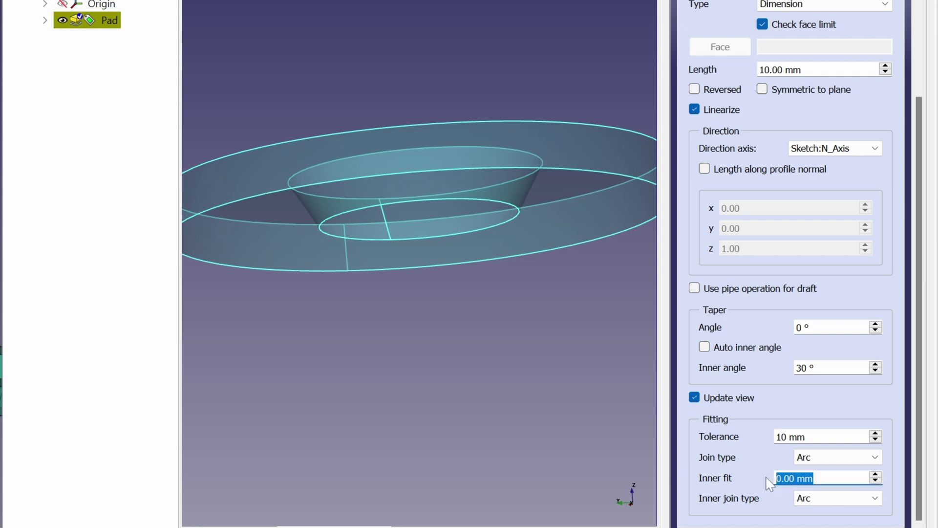
text(-)
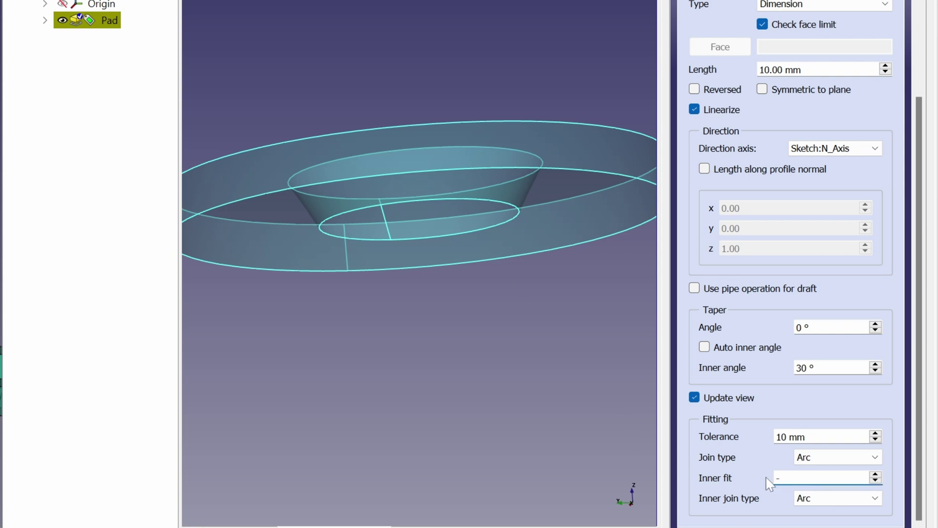
text(5)
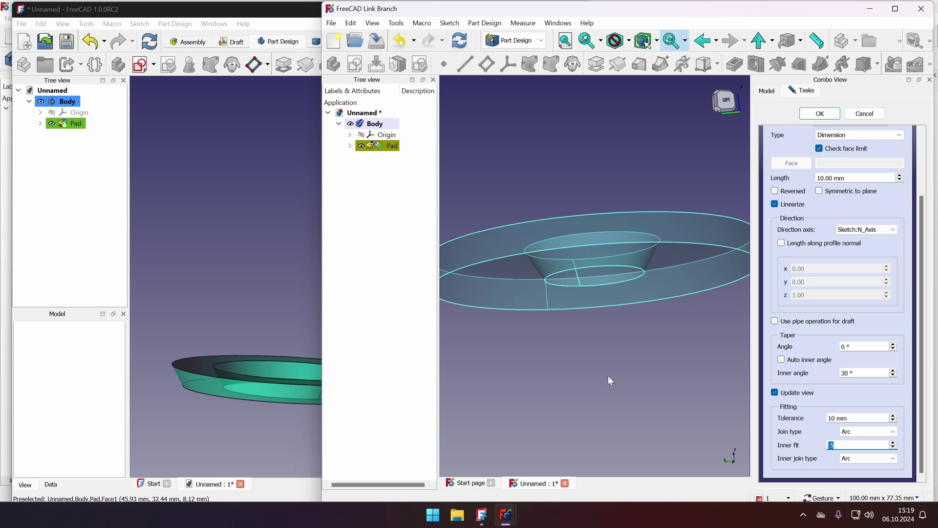
Step: Accept the ring Pad, then hide Spool in the film cassete document
click(820, 113)
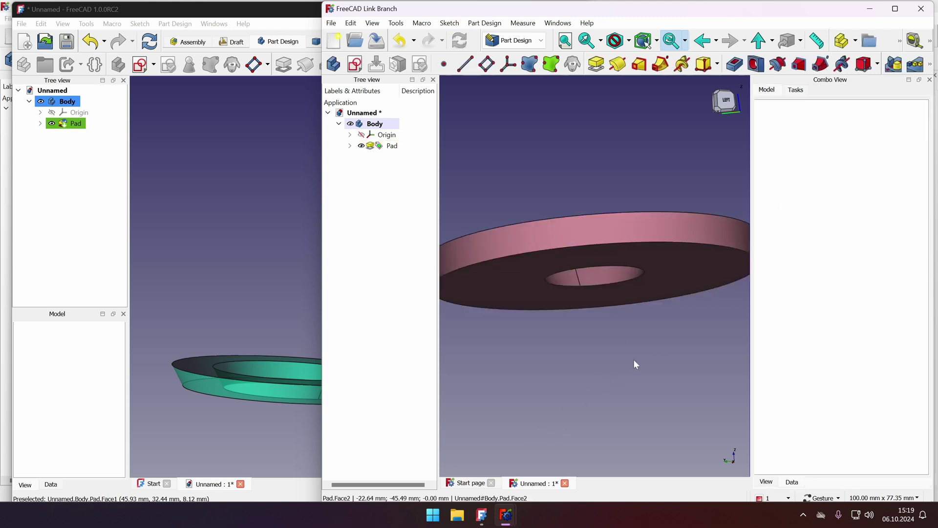
drag(633, 359, 506, 362)
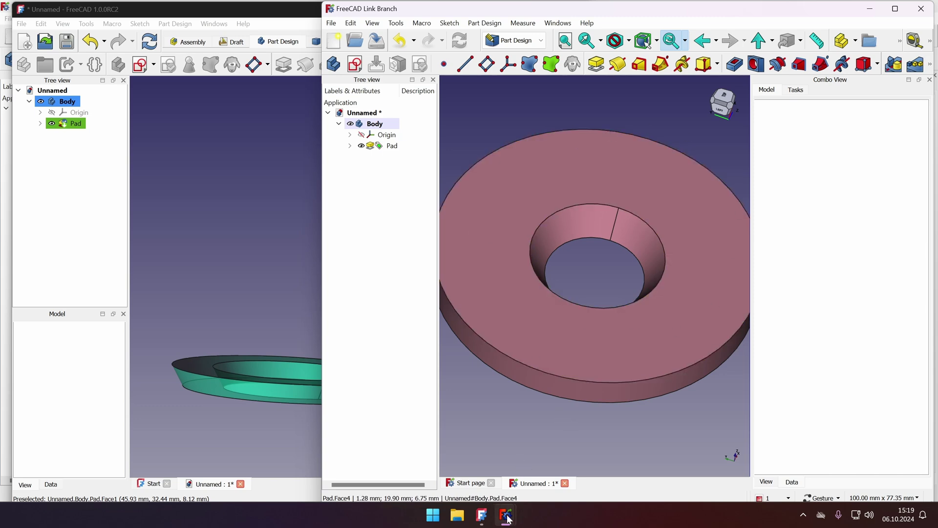
mouse_move(508, 519)
click(543, 458)
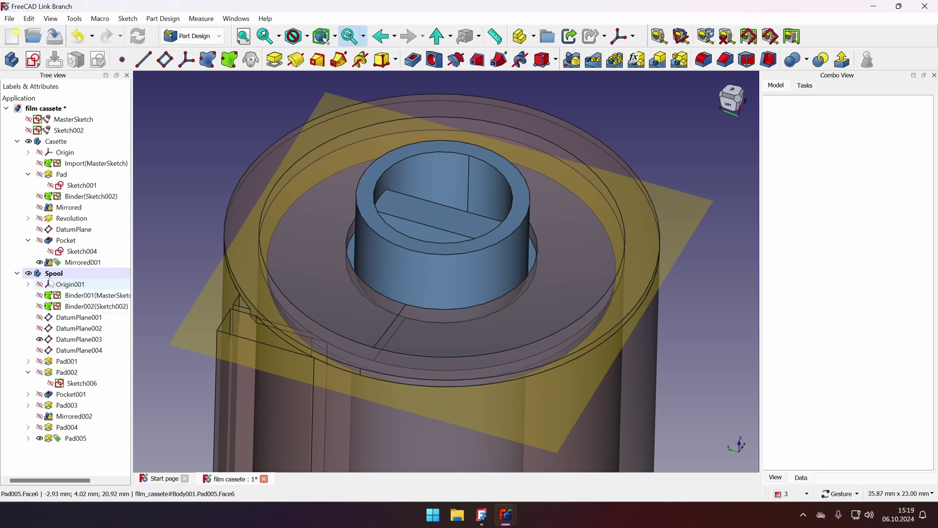
click(28, 273)
Step: Make Casette the active body and select its Pad feature
click(17, 273)
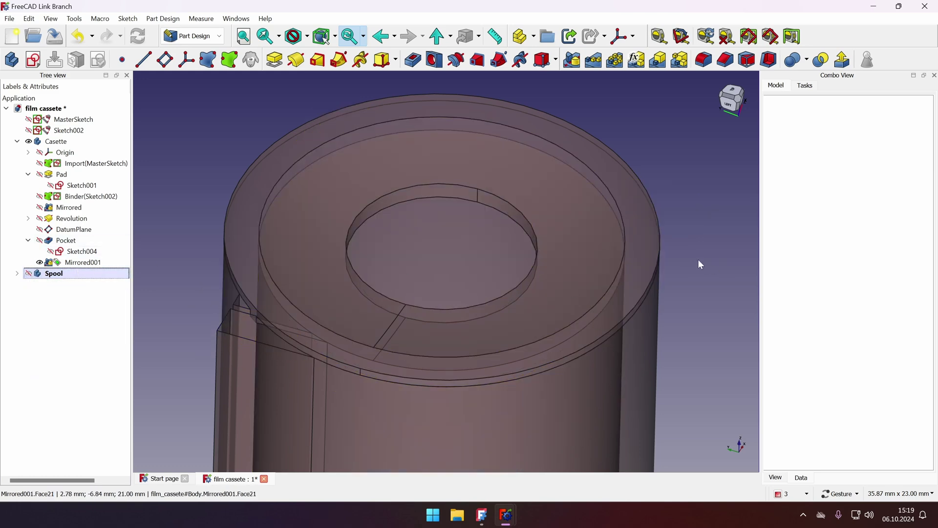
scroll(664, 265, down, 5)
right_click(55, 142)
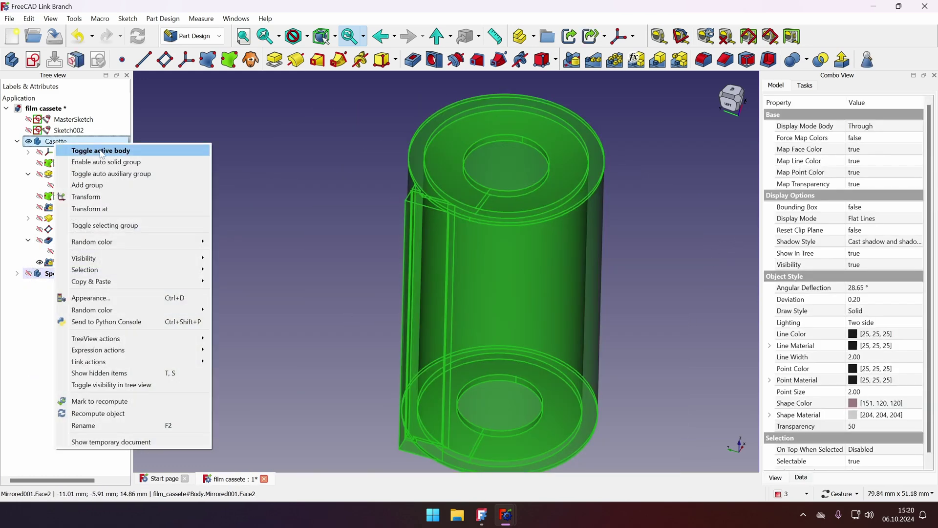
click(101, 150)
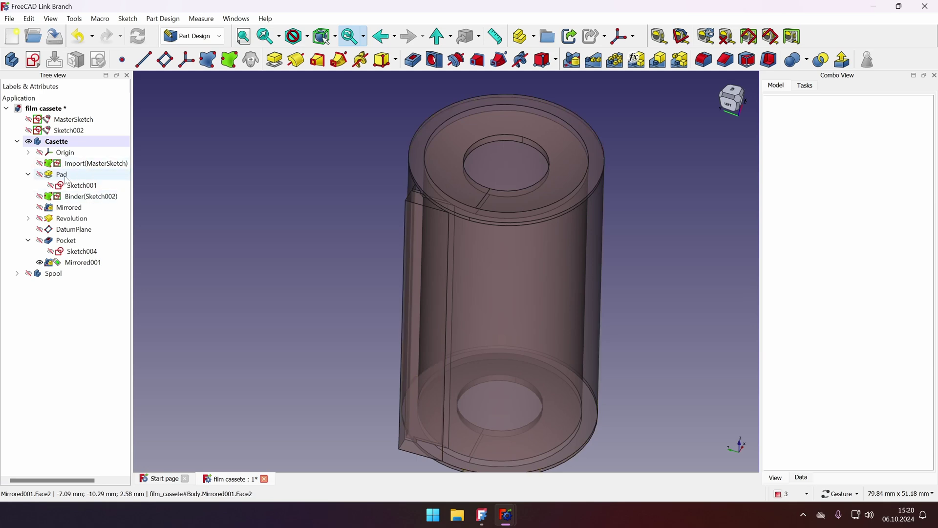
click(62, 175)
Step: Edit the cassette's Pad from a top view and set Inner fit to -1 mm
double_click(63, 177)
key(2)
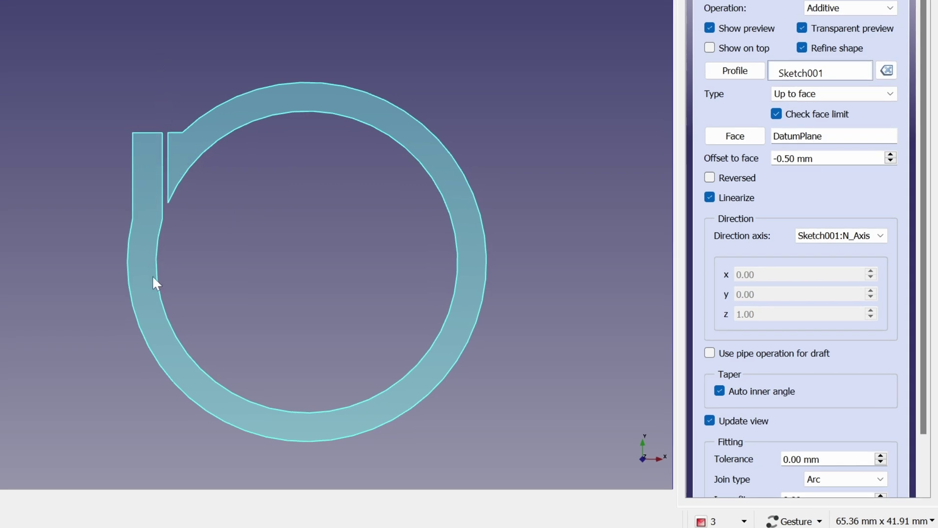
scroll(785, 291, down, 2)
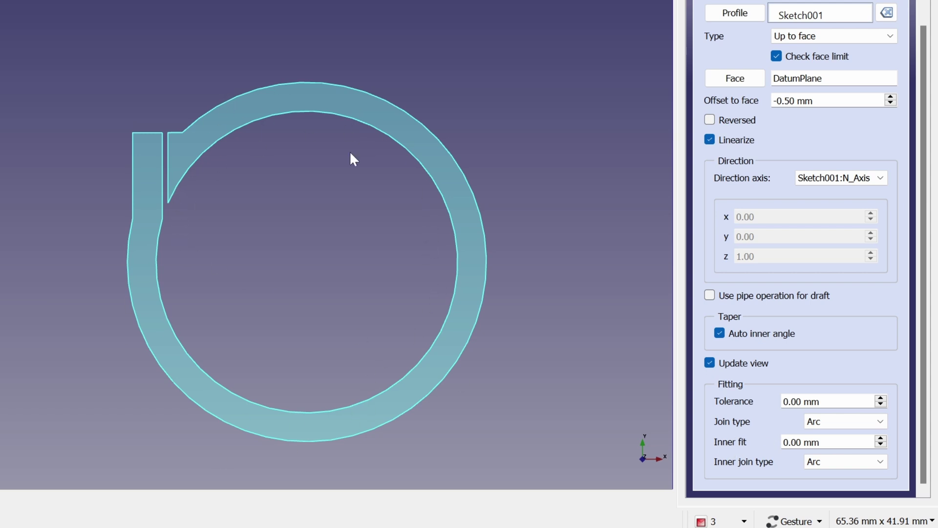
drag(867, 443, 769, 442)
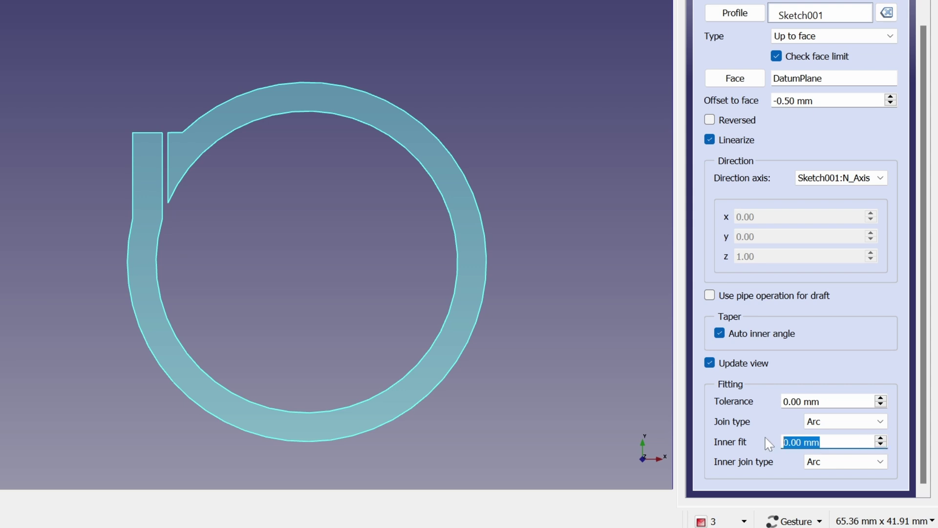
text(-1)
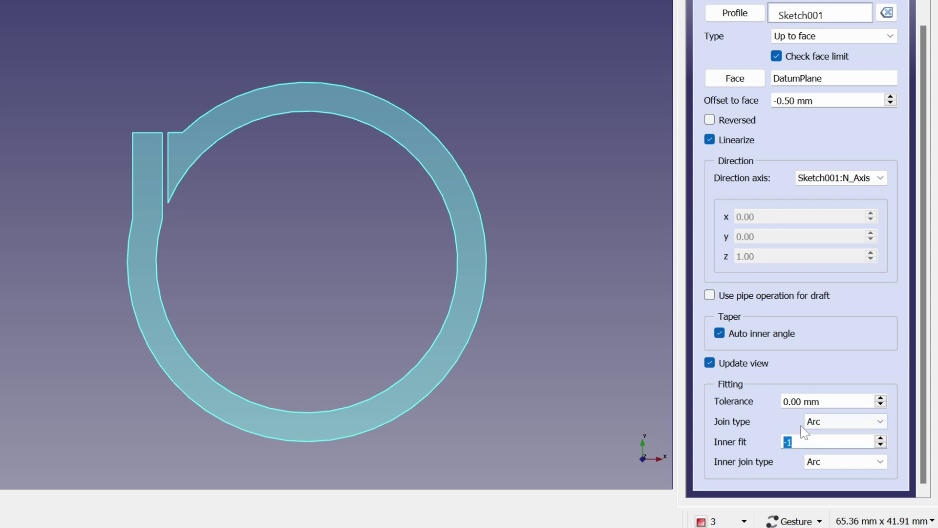
click(806, 401)
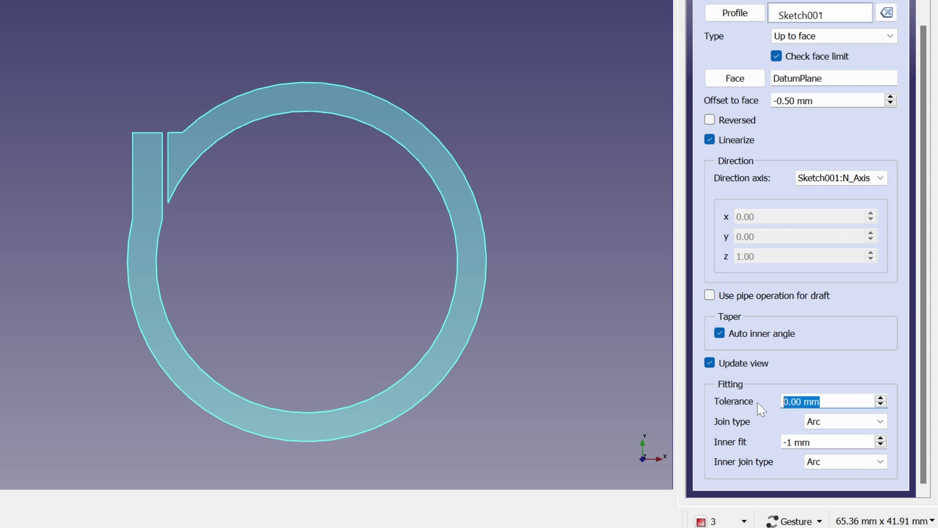
Step: Set the Pad's fitting Tolerance to -0.3 mm
text(1)
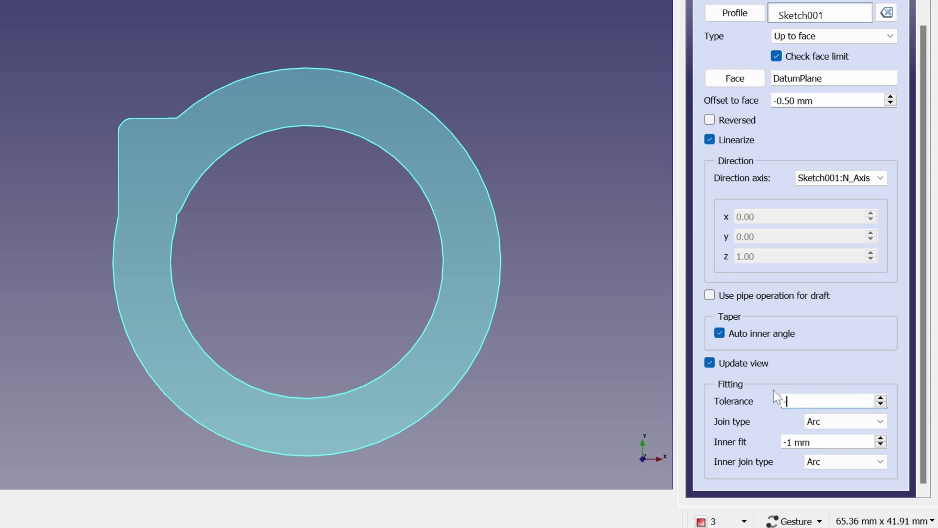
key(Down)
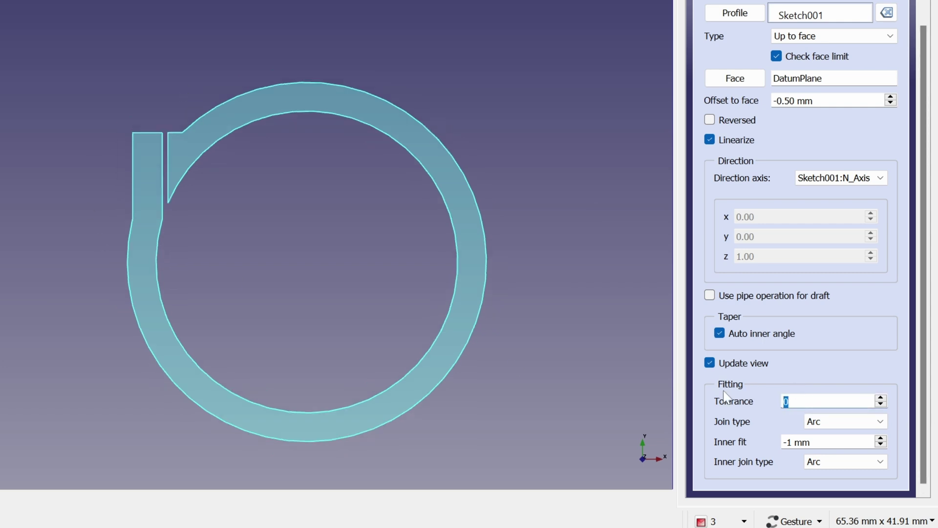
text(0.3)
key(Return)
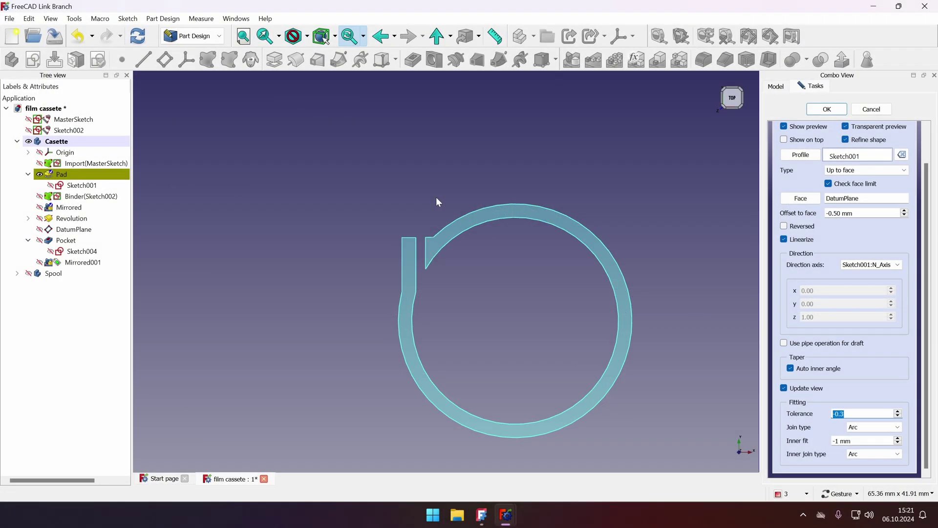
Step: Check the Pocket's 0.50 mm tolerance and rename it to 'Pocket 0.5'
double_click(68, 241)
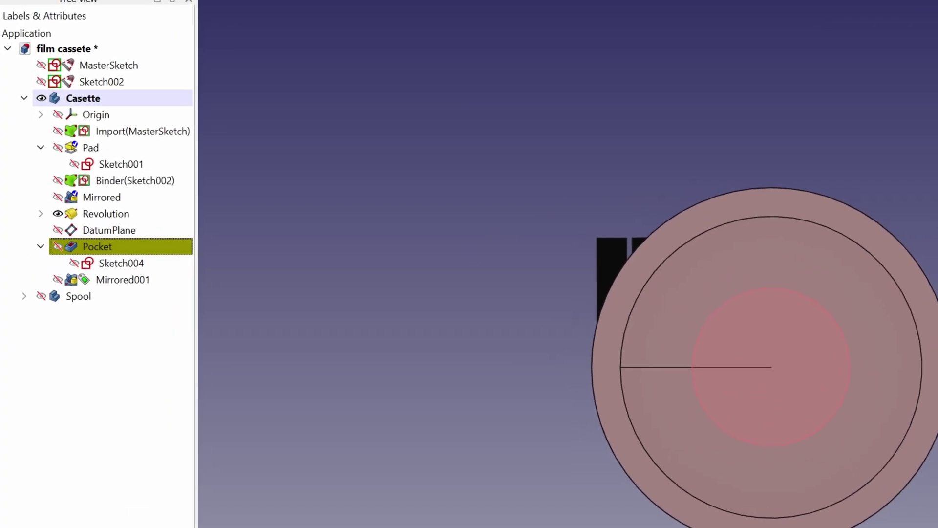
click(135, 249)
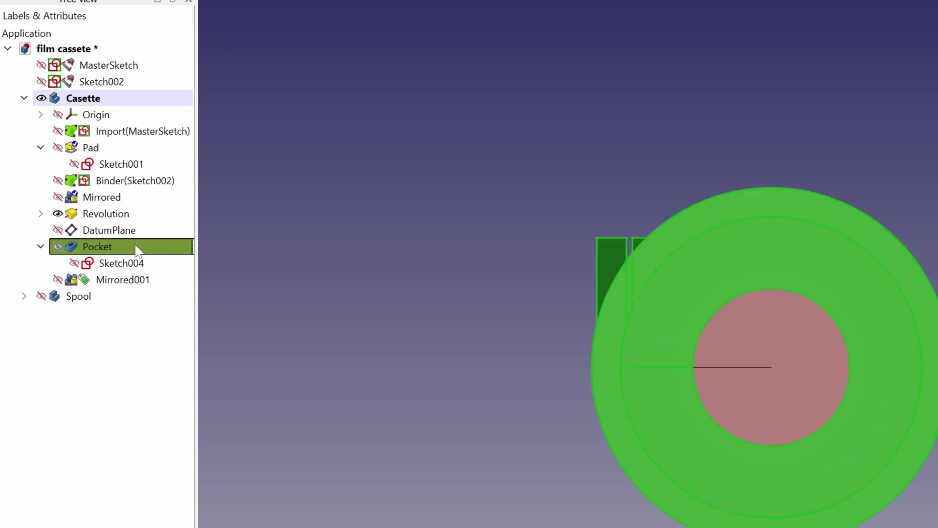
click(336, 272)
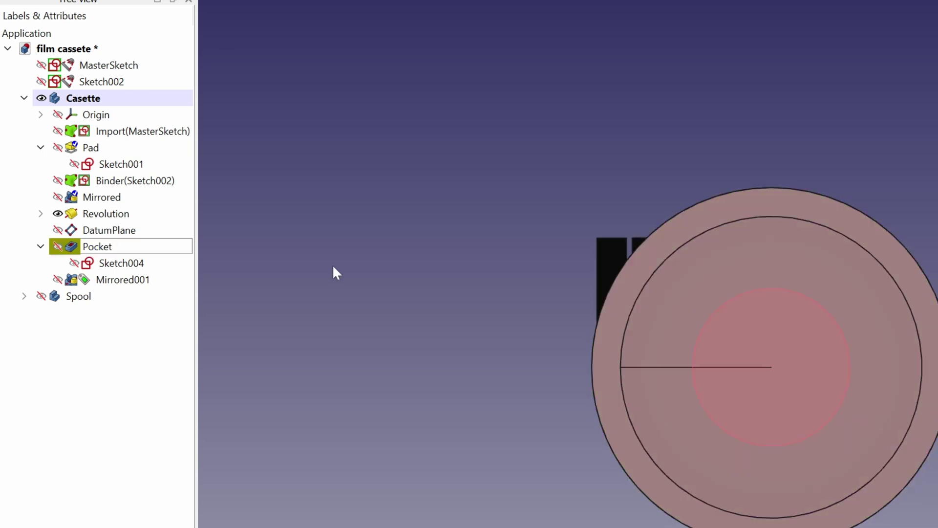
text(0.5)
key(Return)
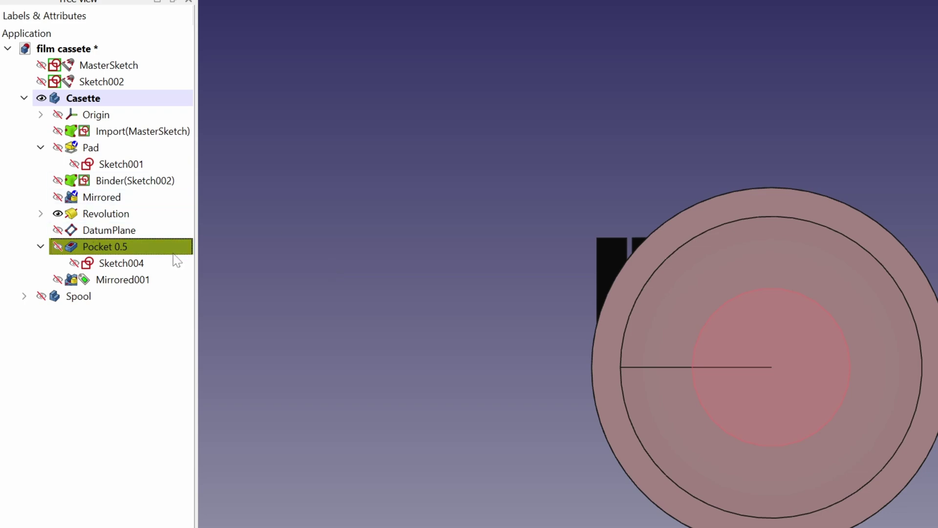